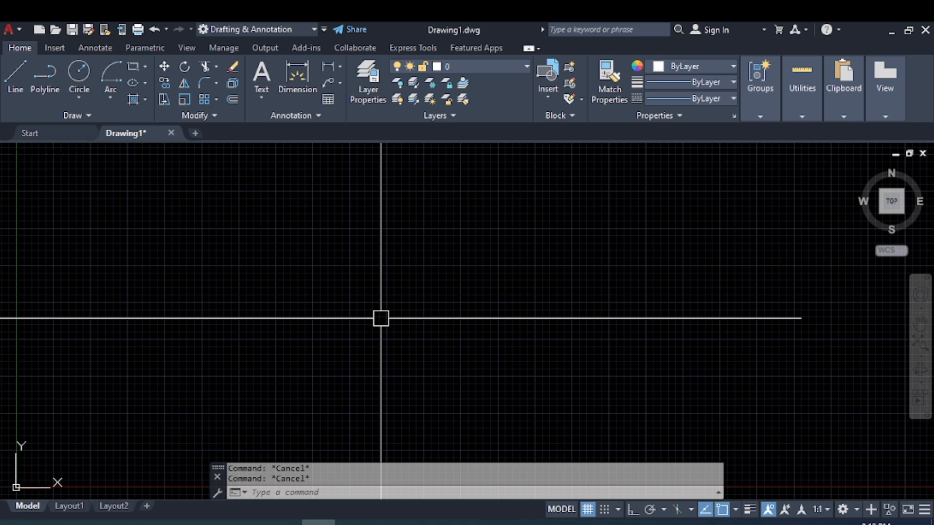
# Draw an arc by picking a start point and a centre up and to its right, with a 45° included angle.
pyautogui.write('a')
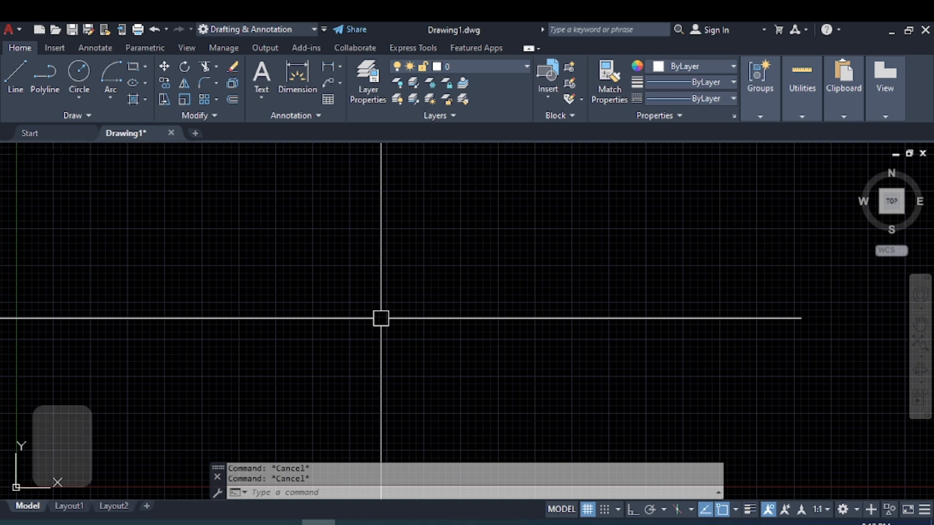
pyautogui.press('space')
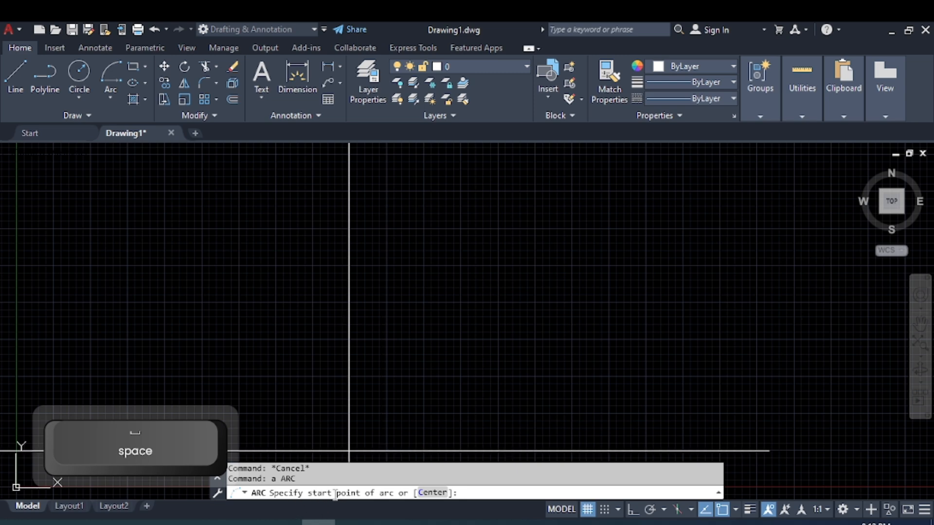
pyautogui.click(278, 365)
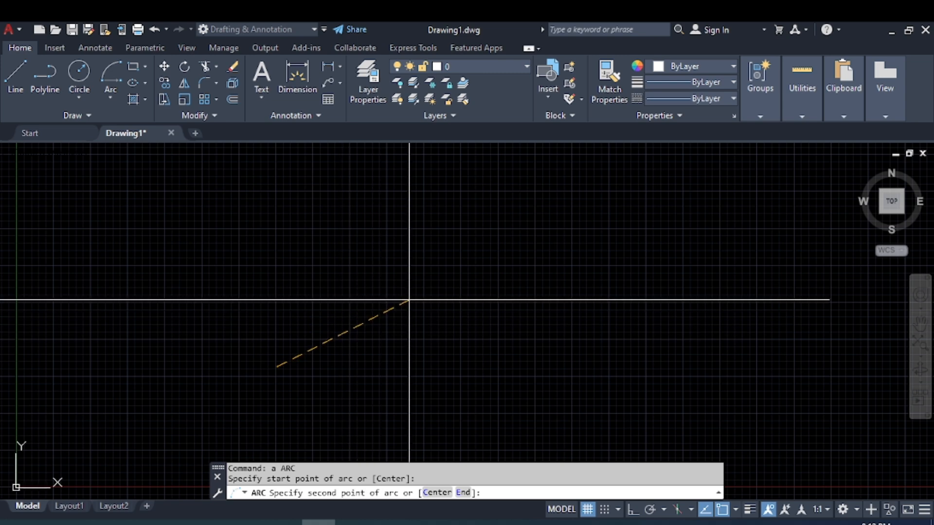
pyautogui.write('c')
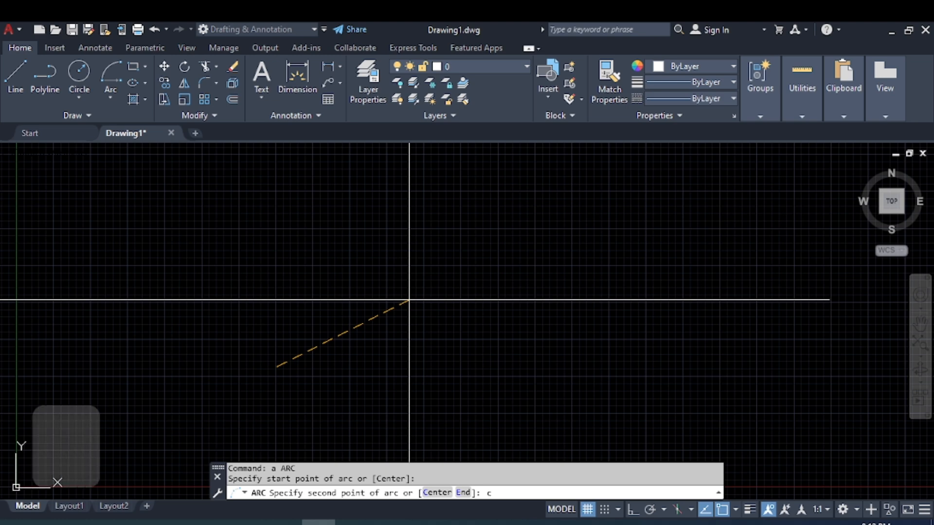
pyautogui.press('space')
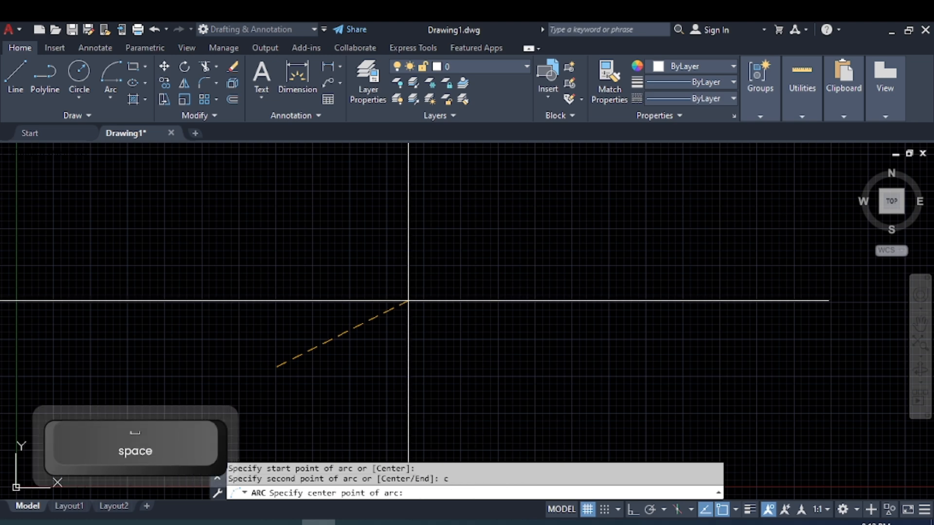
pyautogui.click(436, 301)
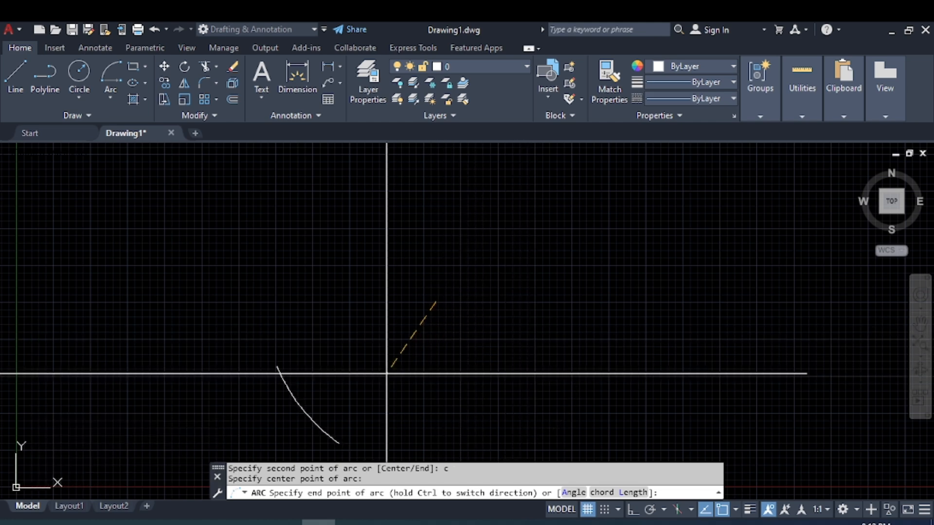
pyautogui.scroll(4, 460, 396)
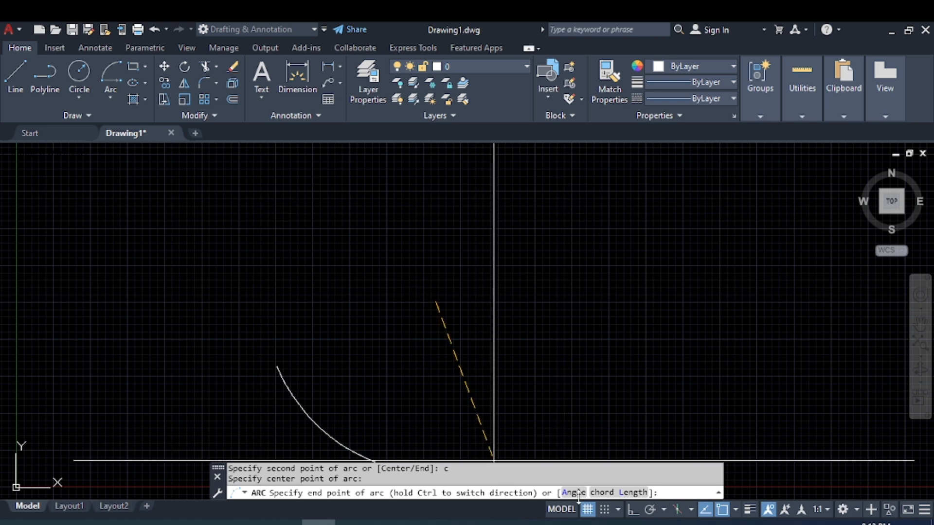
pyautogui.moveTo(387, 419); pyautogui.dragTo(406, 298, button='middle')
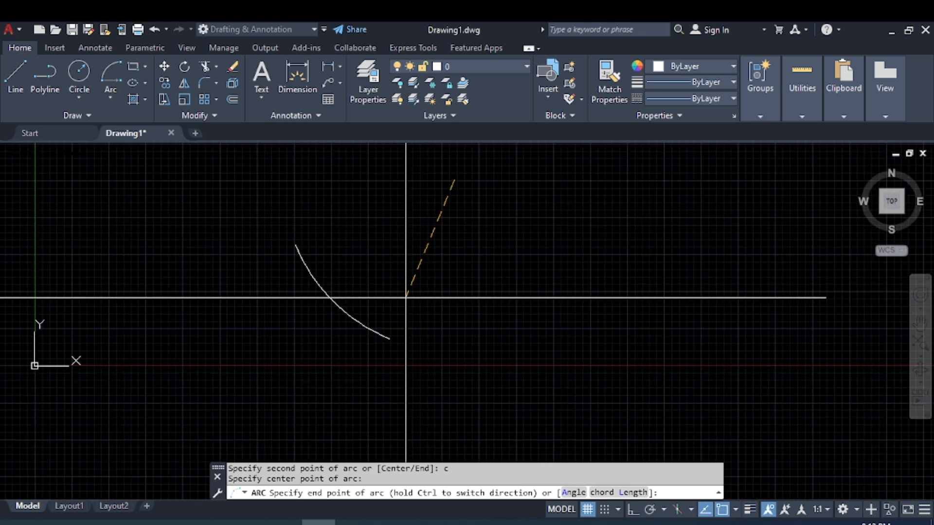
pyautogui.write('a')
pyautogui.press('space')
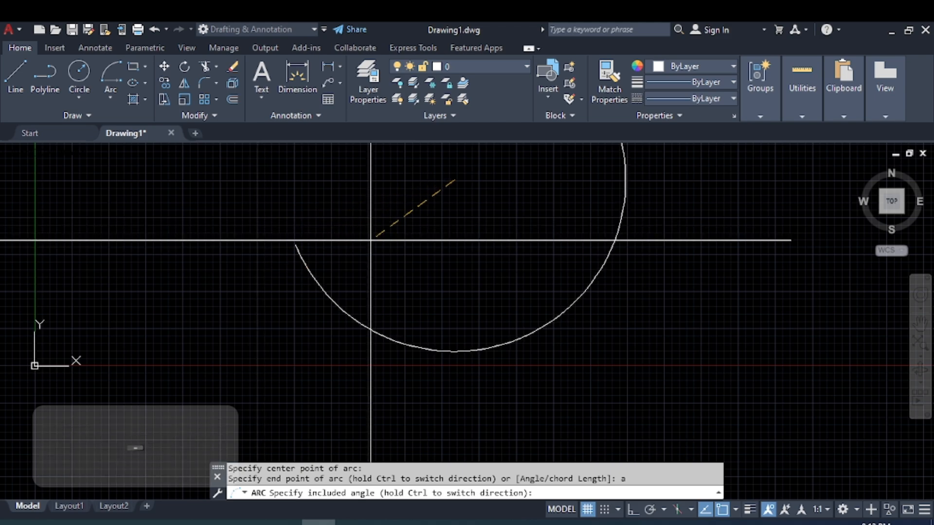
pyautogui.moveTo(404, 257); pyautogui.dragTo(401, 383, button='middle')
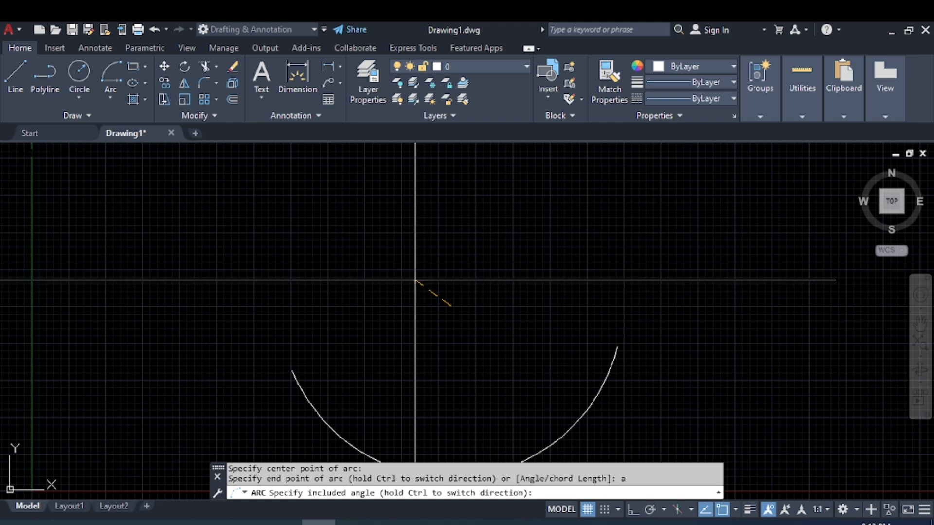
pyautogui.write('45')
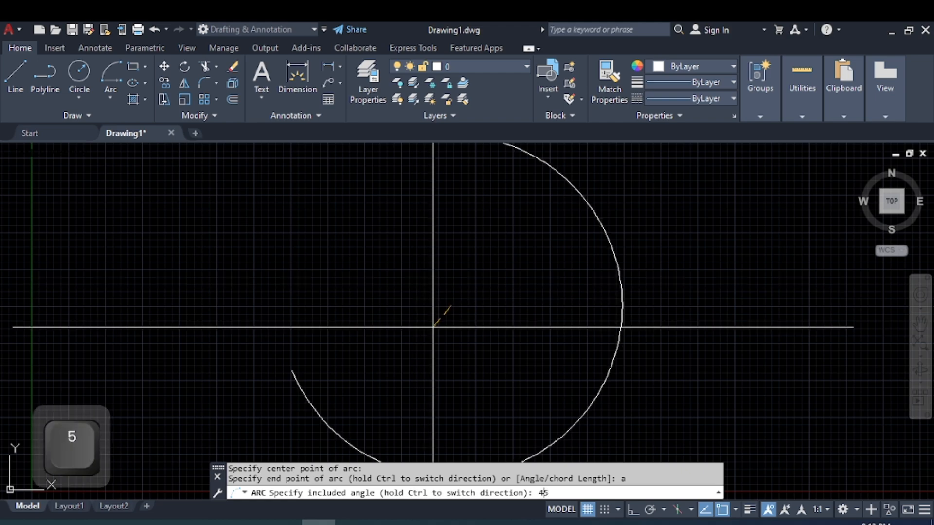
pyautogui.press('Return')
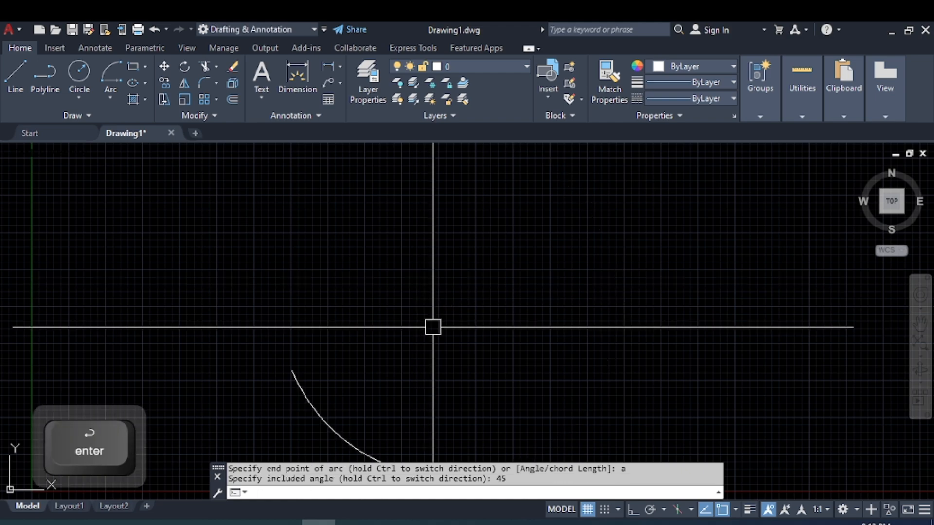
# Draw two connected lines from the arc's lower endpoint to its centre and on to its upper endpoint.
pyautogui.moveTo(442, 365)
pyautogui.mouseDown(button='middle')
pyautogui.moveTo(346, 209)
pyautogui.moveTo(391, 276)
pyautogui.mouseUp(button='middle')
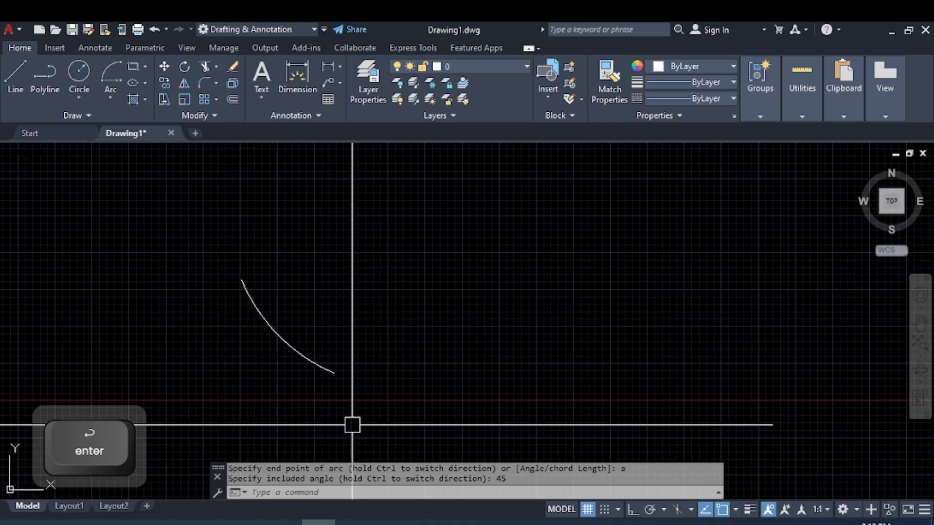
pyautogui.write('l')
pyautogui.press('space')
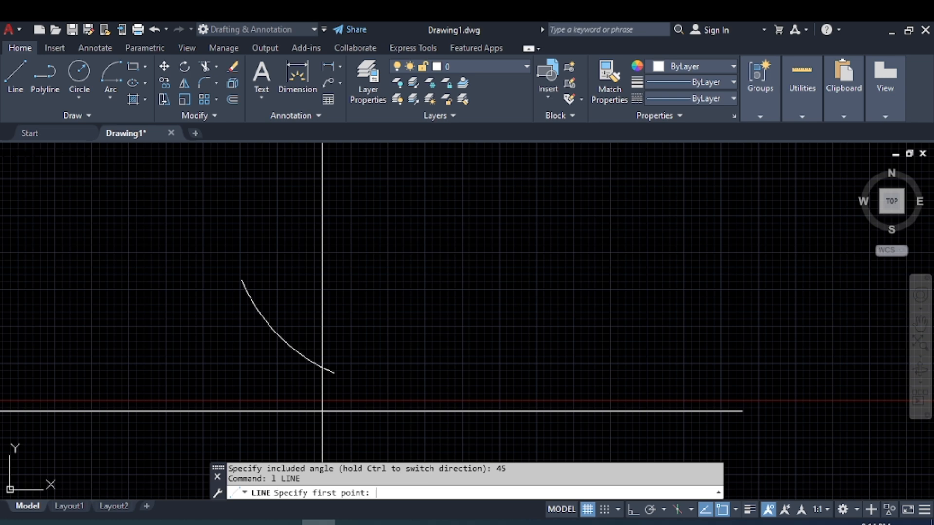
pyautogui.click(335, 372)
pyautogui.click(400, 215)
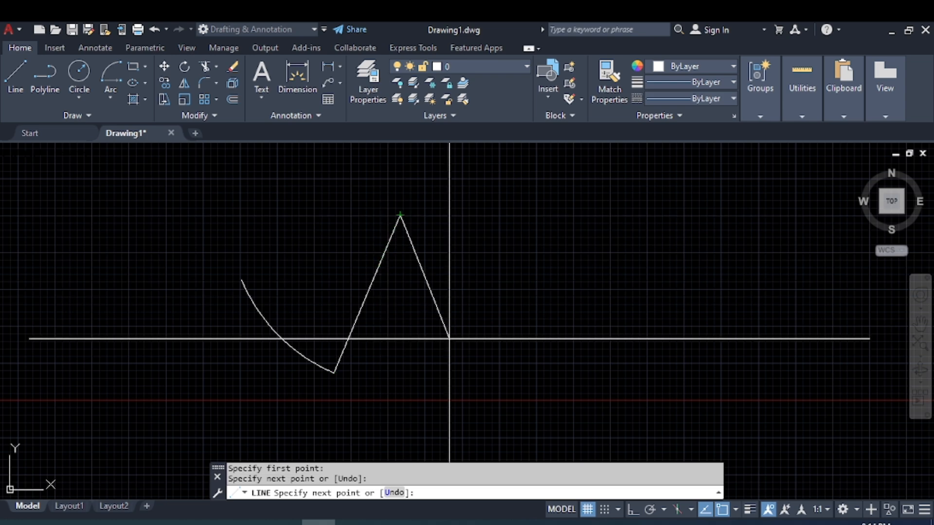
pyautogui.click(241, 280)
pyautogui.press('Escape')
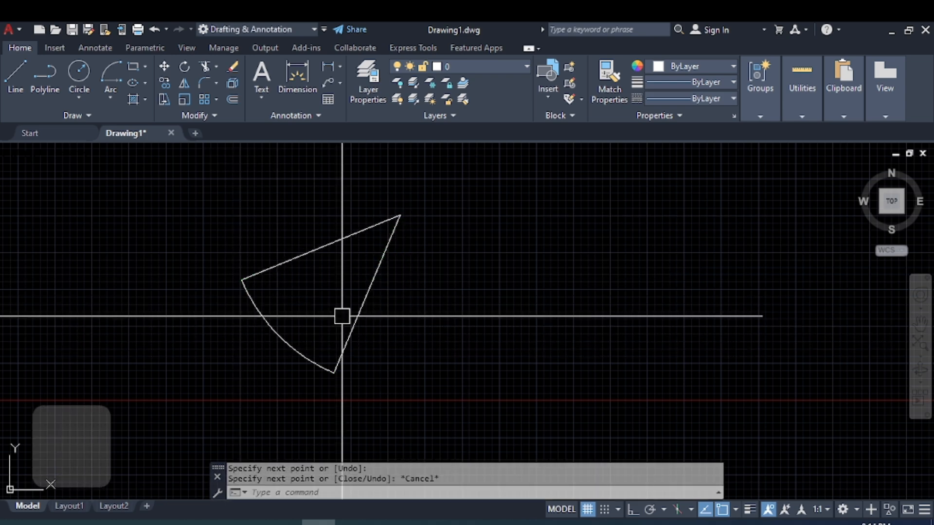
# Add an angular dimension between the two lines meeting at the arc's centre, placed inside the sector.
pyautogui.click(325, 67)
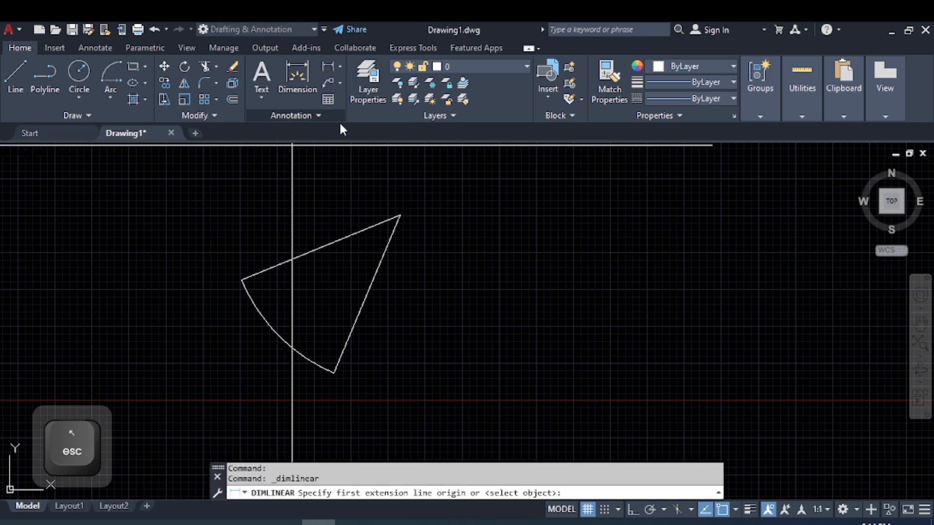
pyautogui.click(339, 69)
pyautogui.click(364, 146)
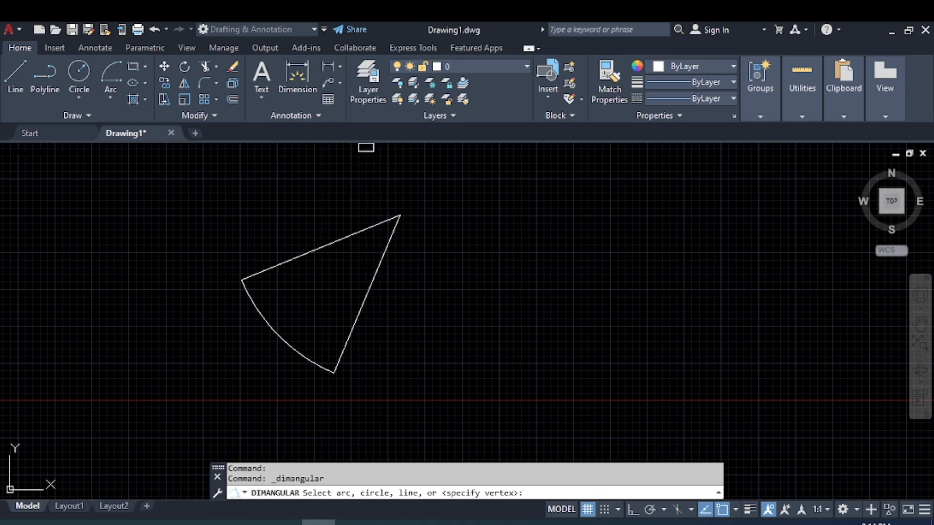
pyautogui.scroll(4, 367, 226)
pyautogui.click(353, 193)
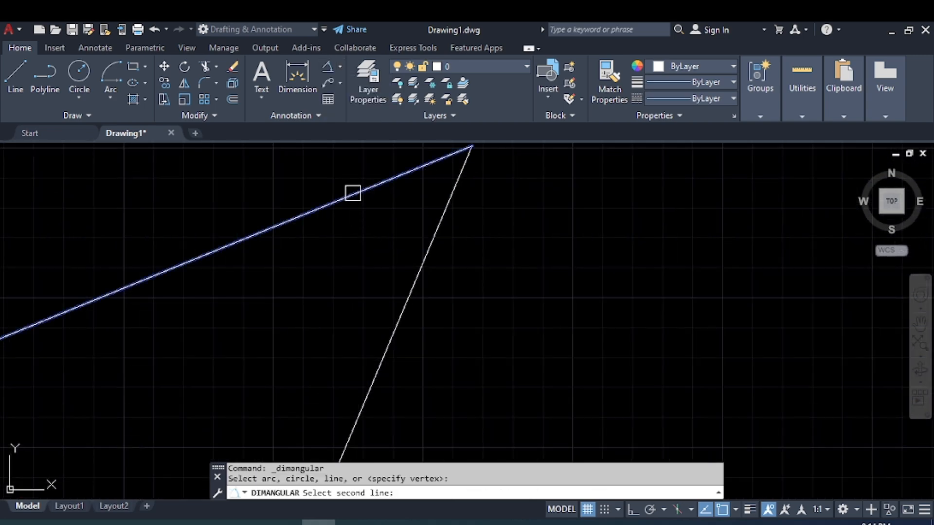
pyautogui.click(419, 261)
pyautogui.click(366, 255)
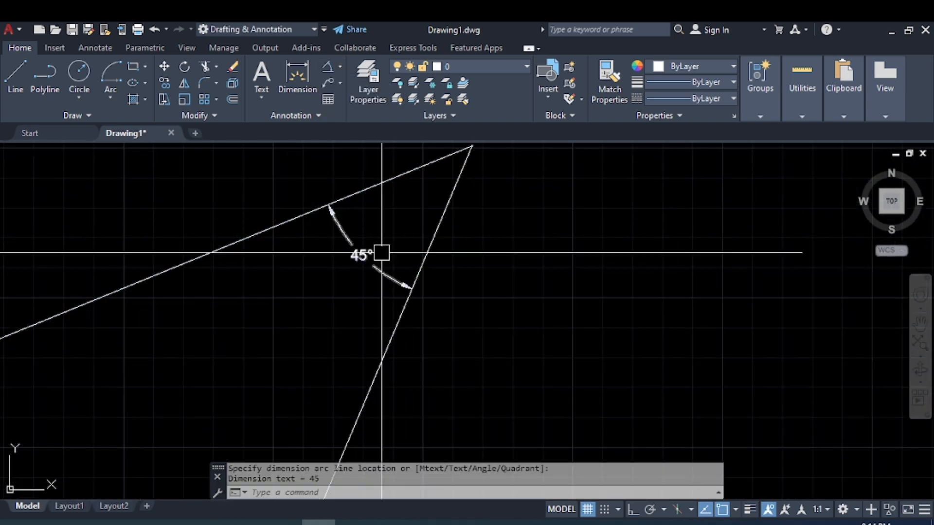
# Draw a second arc to the right of the sector from a start point and centre, with a chord length of 2.
pyautogui.scroll(-5, 340, 273)
pyautogui.moveTo(350, 297); pyautogui.dragTo(319, 271, button='middle')
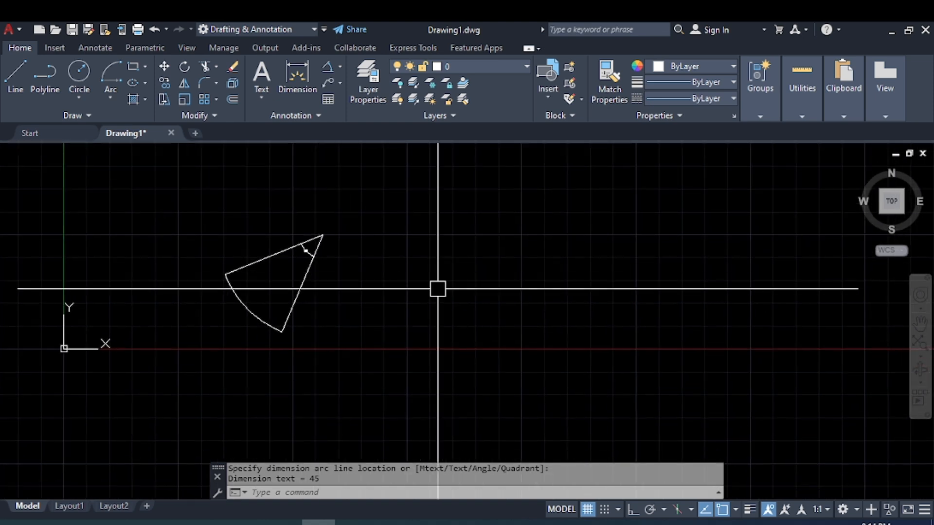
pyautogui.write('a')
pyautogui.press('space')
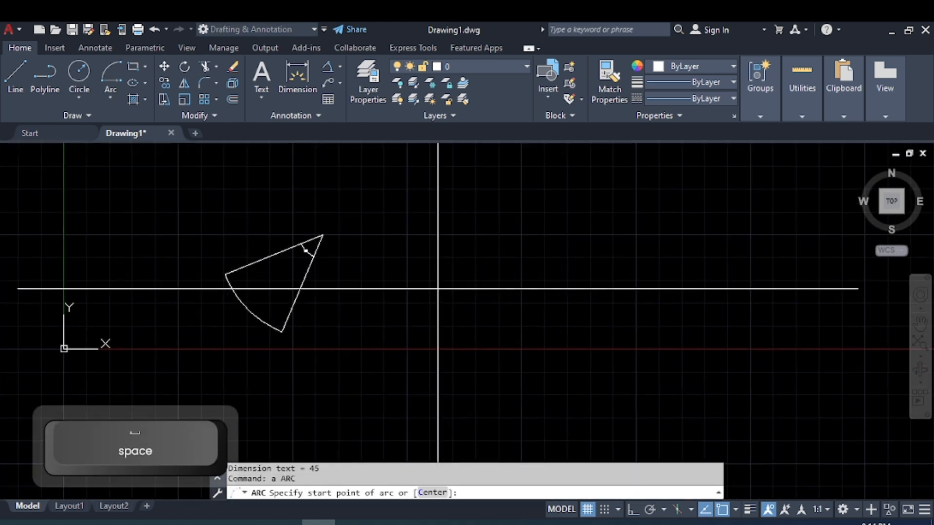
pyautogui.click(430, 290)
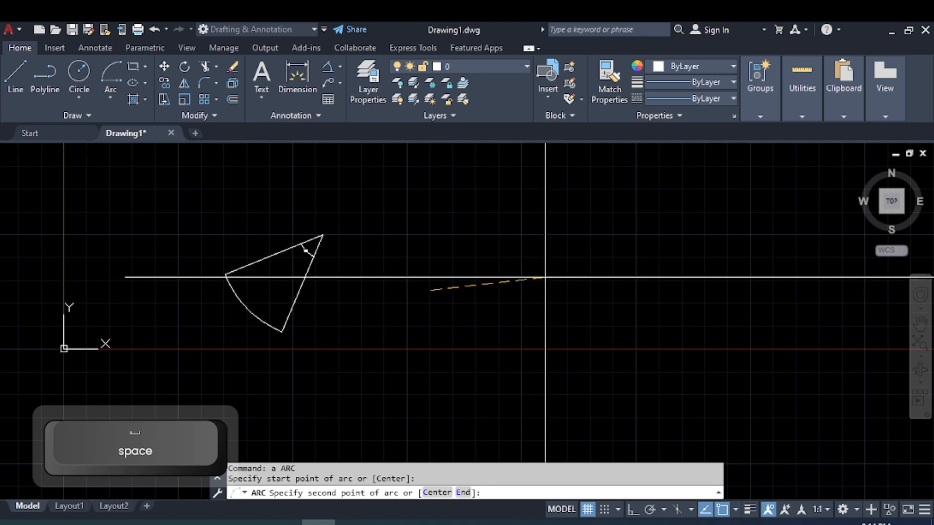
pyautogui.write('c')
pyautogui.press('space')
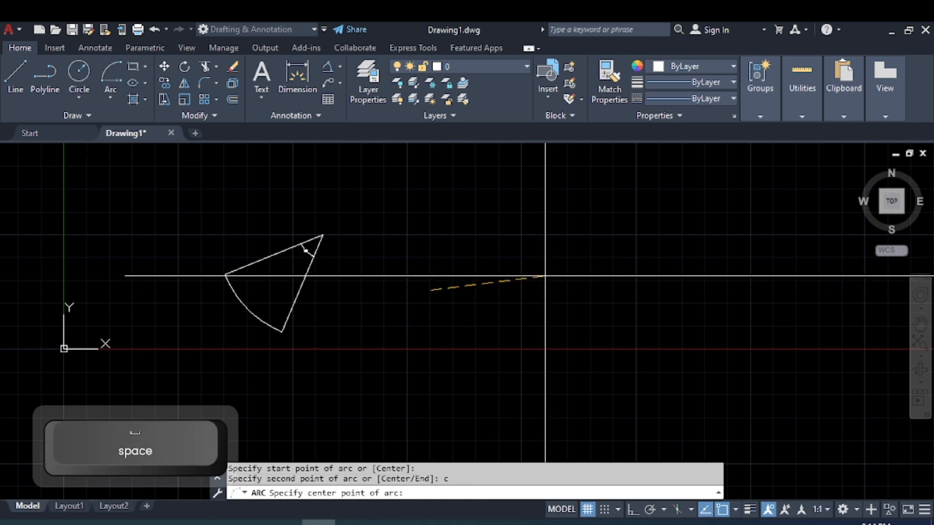
pyautogui.click(545, 273)
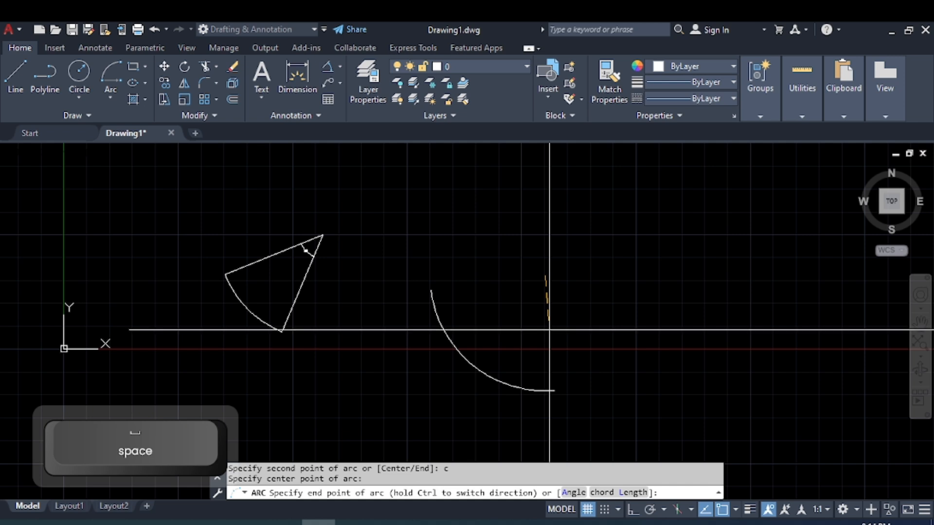
pyautogui.write('l')
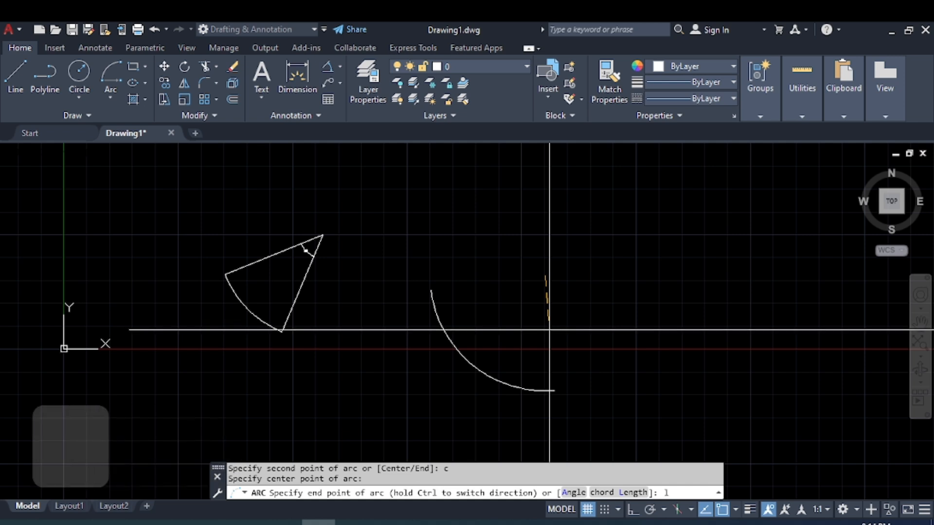
pyautogui.press('space')
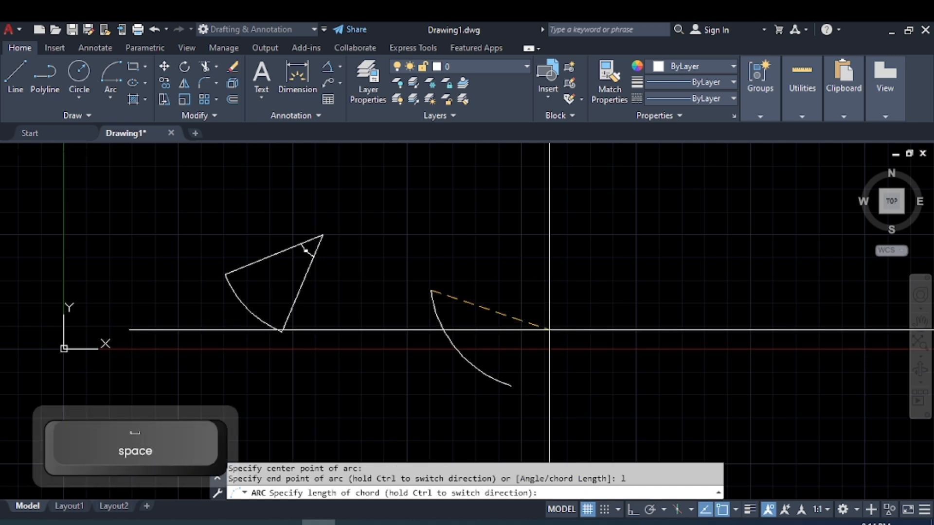
pyautogui.write('2')
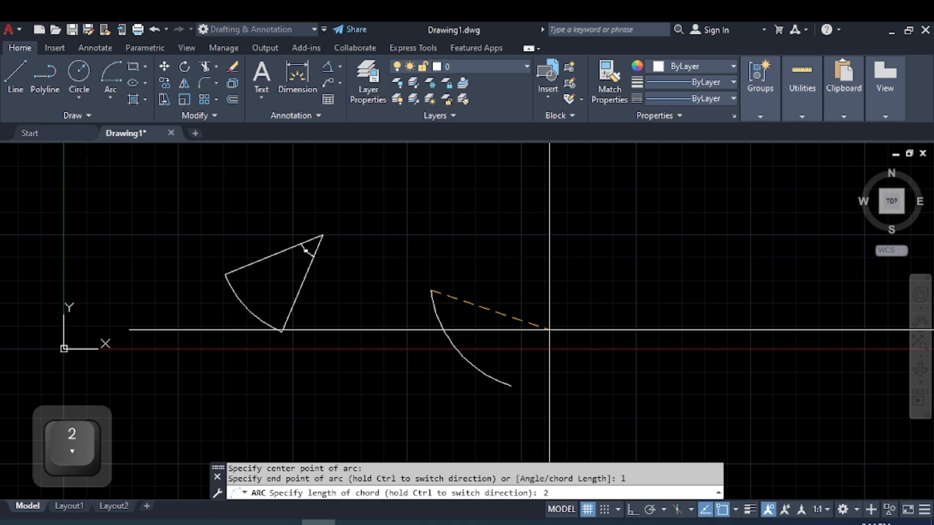
pyautogui.press('Return')
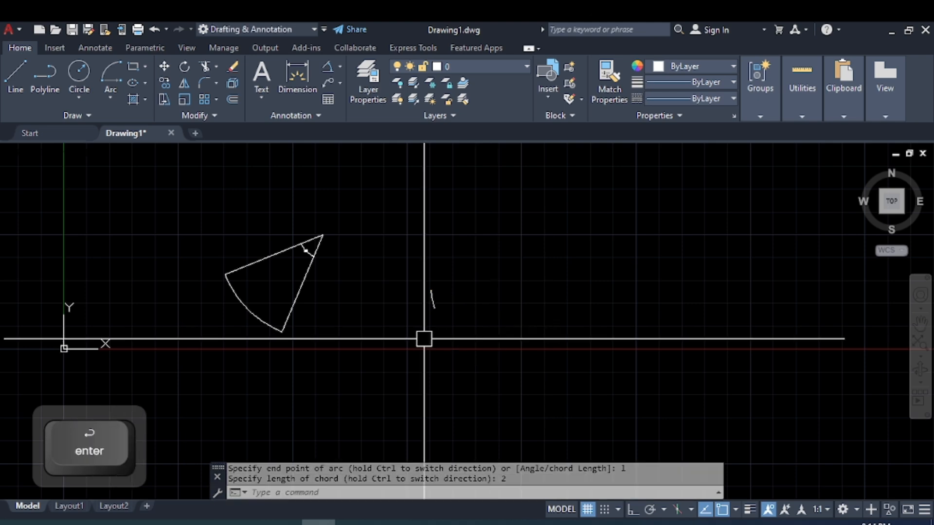
# Add an arc length dimension to the second arc, placed on its left side.
pyautogui.scroll(5, 417, 302)
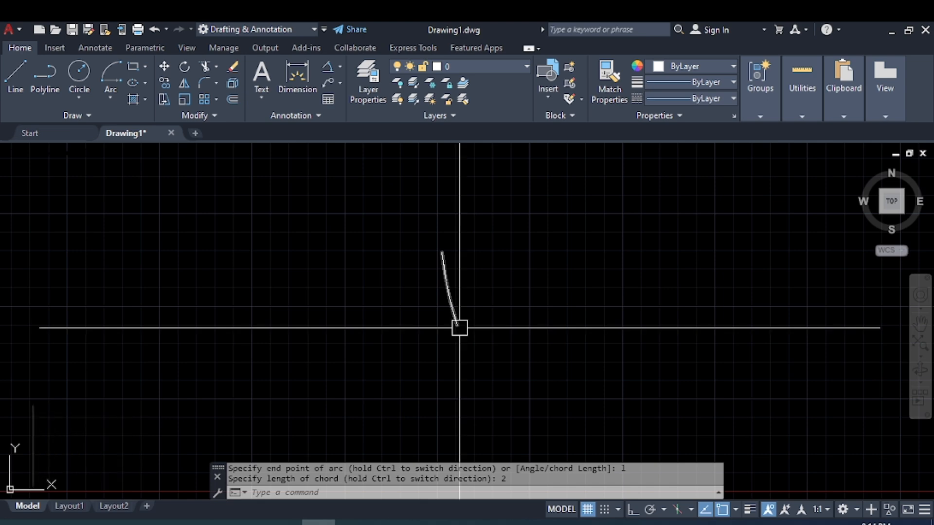
pyautogui.scroll(-4, 442, 259)
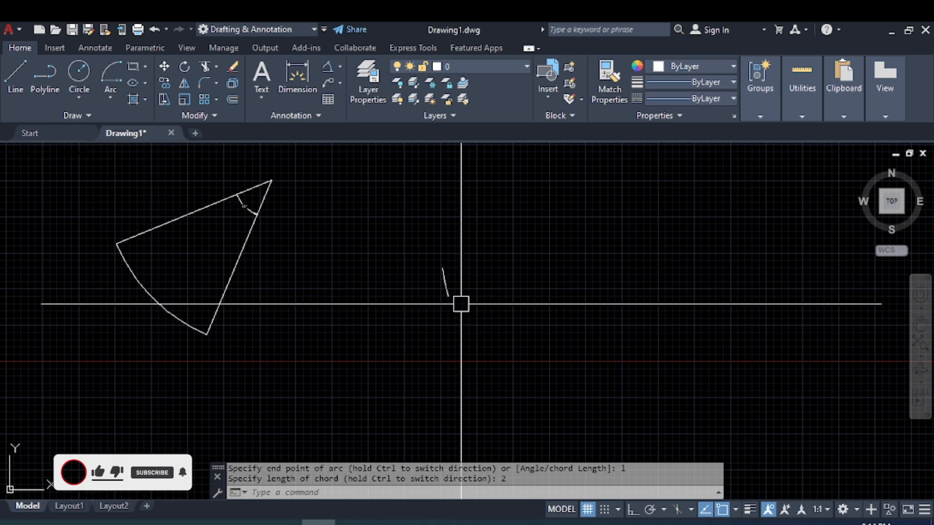
pyautogui.scroll(3, 456, 282)
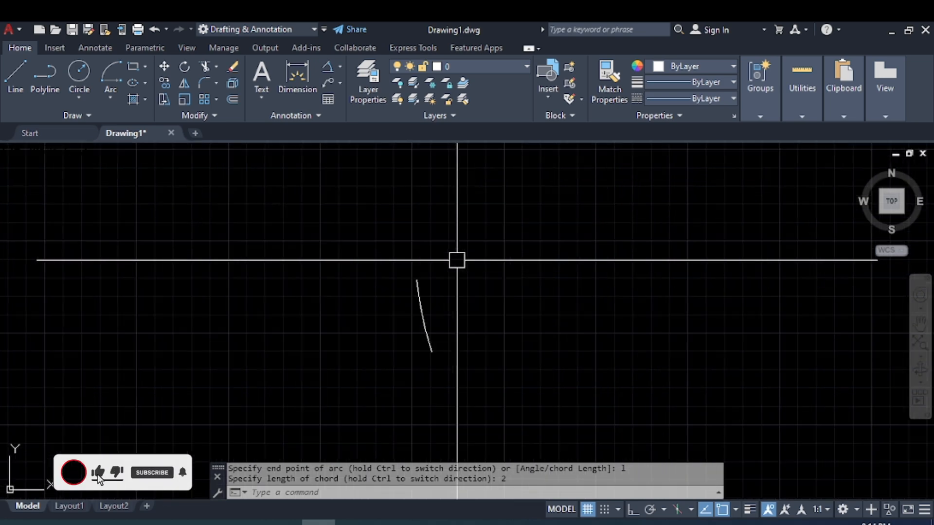
pyautogui.click(340, 67)
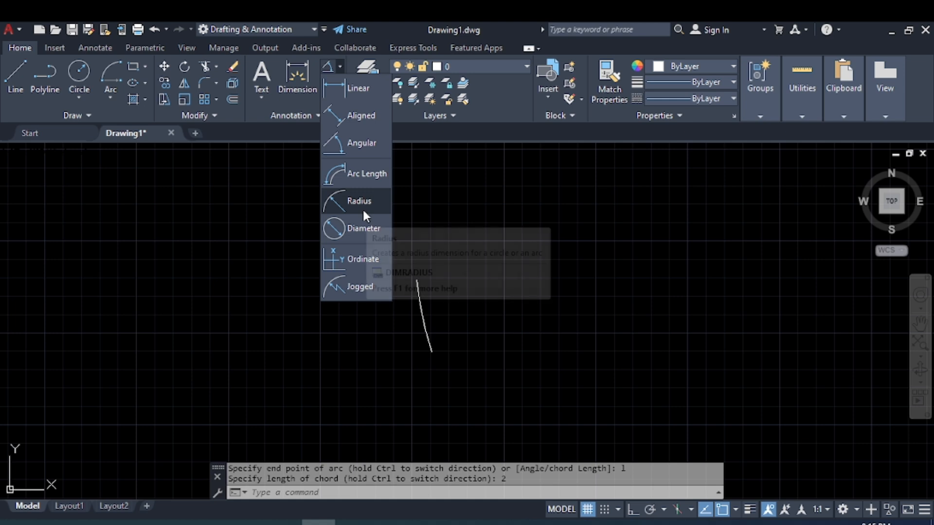
pyautogui.click(367, 175)
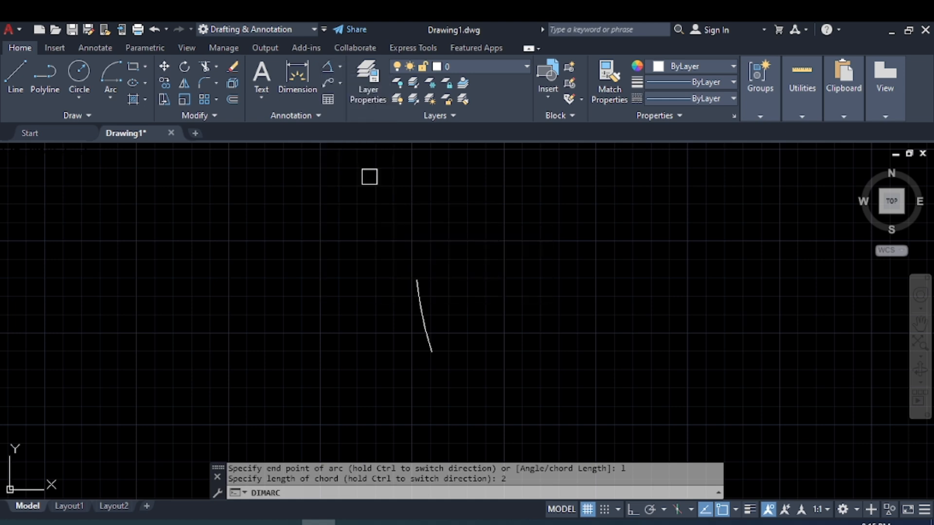
pyautogui.click(421, 319)
pyautogui.scroll(5, 396, 319)
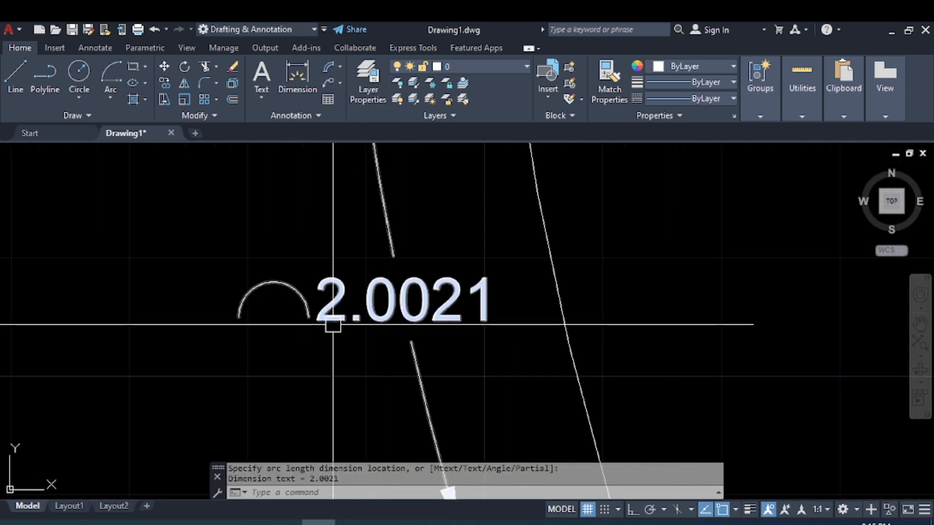
# Draw a third arc to the right of the arc length dimension from start and end points, with an included angle of 80.
pyautogui.scroll(-6, 321, 333)
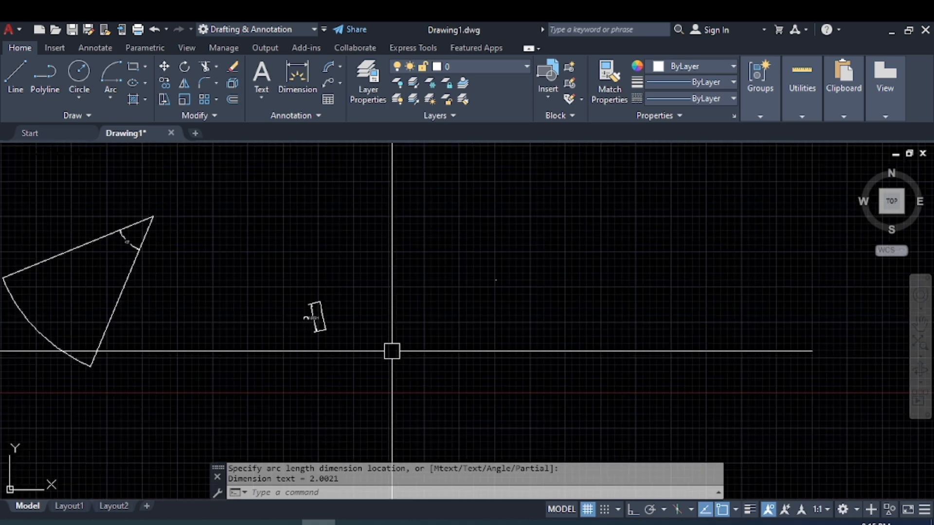
pyautogui.moveTo(357, 349); pyautogui.dragTo(302, 352, button='middle')
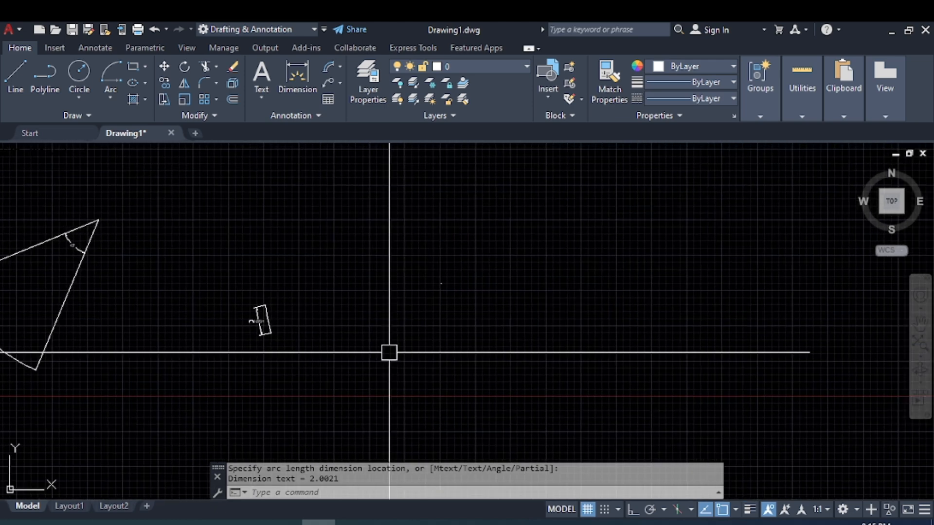
pyautogui.write('a')
pyautogui.press('space')
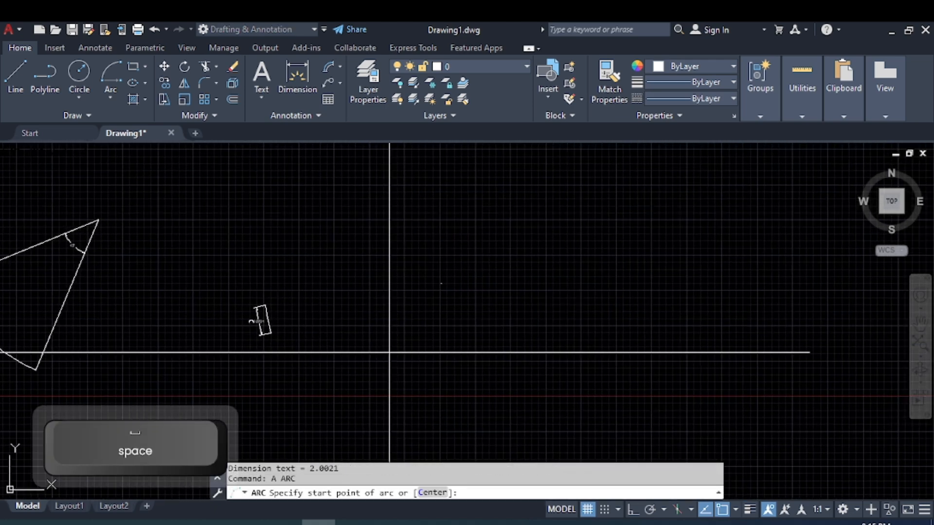
pyautogui.click(373, 335)
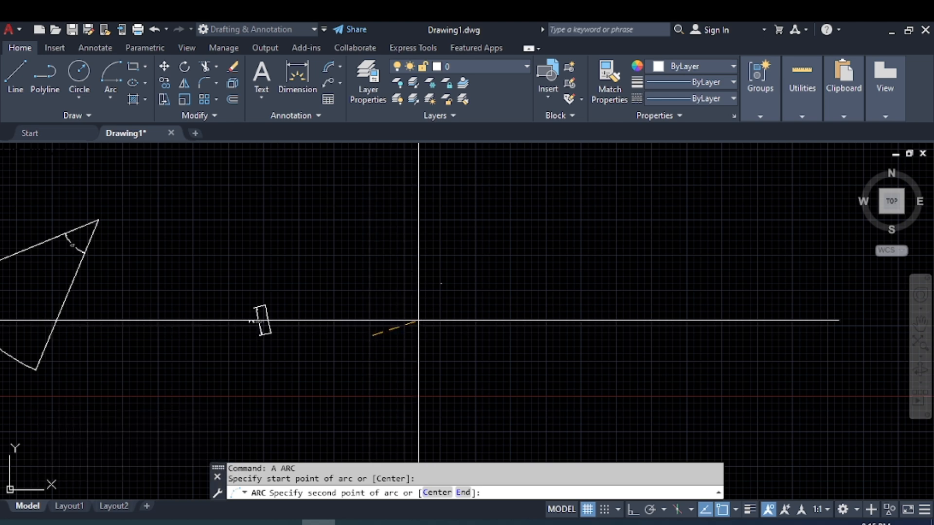
pyautogui.write('e')
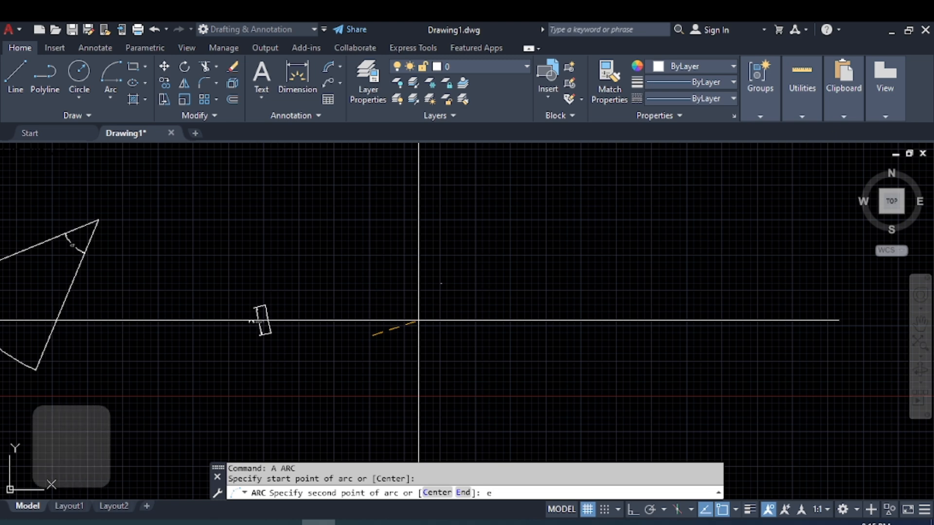
pyautogui.press('space')
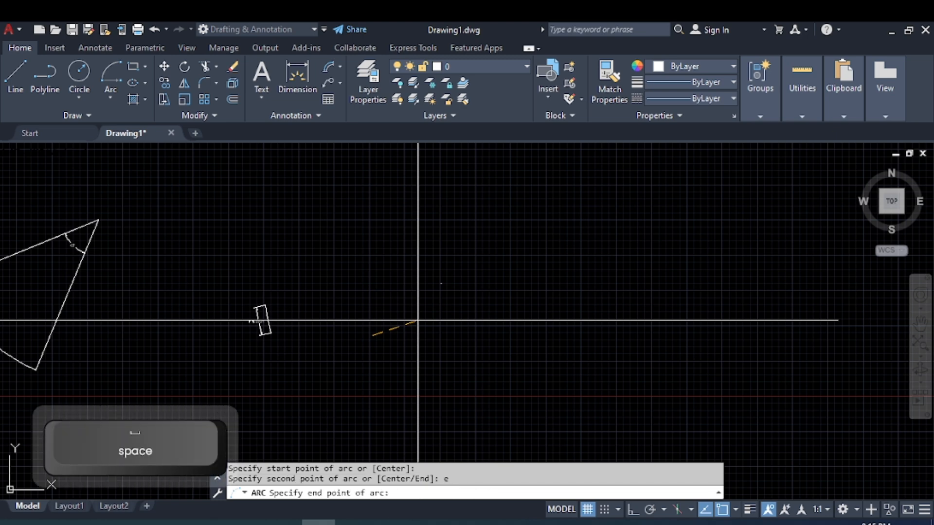
pyautogui.click(382, 277)
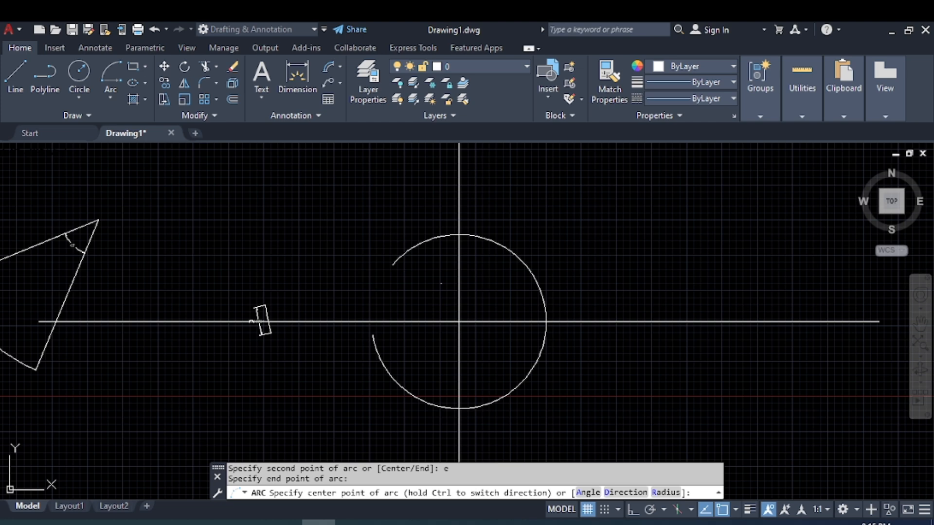
pyautogui.write('a')
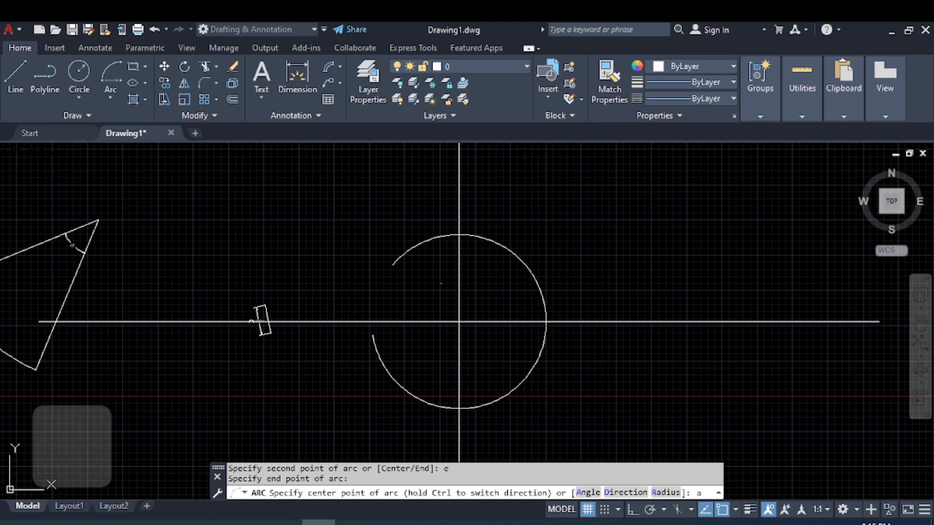
pyautogui.press('space')
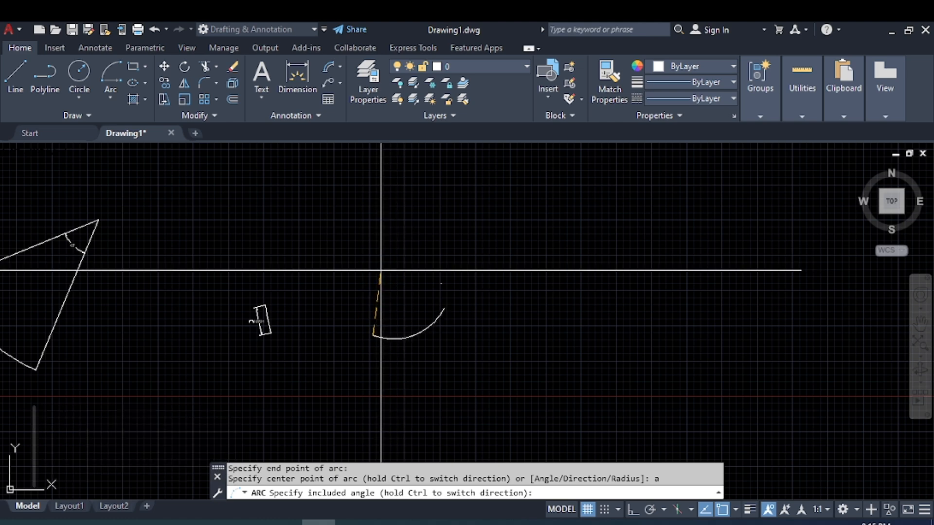
pyautogui.write('80')
pyautogui.press('Return')
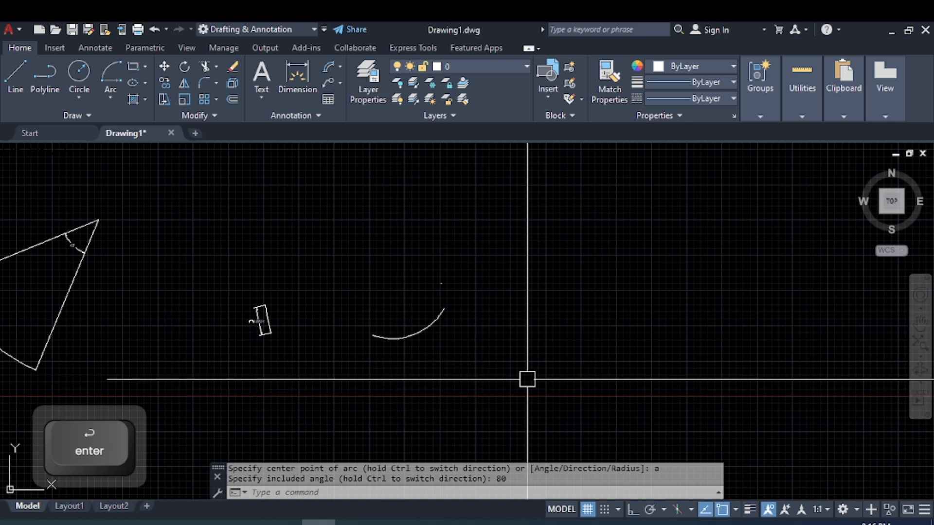
# Draw an arc to the right of the 80-degree arc from start and end points, with a nearly vertical upward tangent direction at its start.
pyautogui.scroll(5, 472, 369)
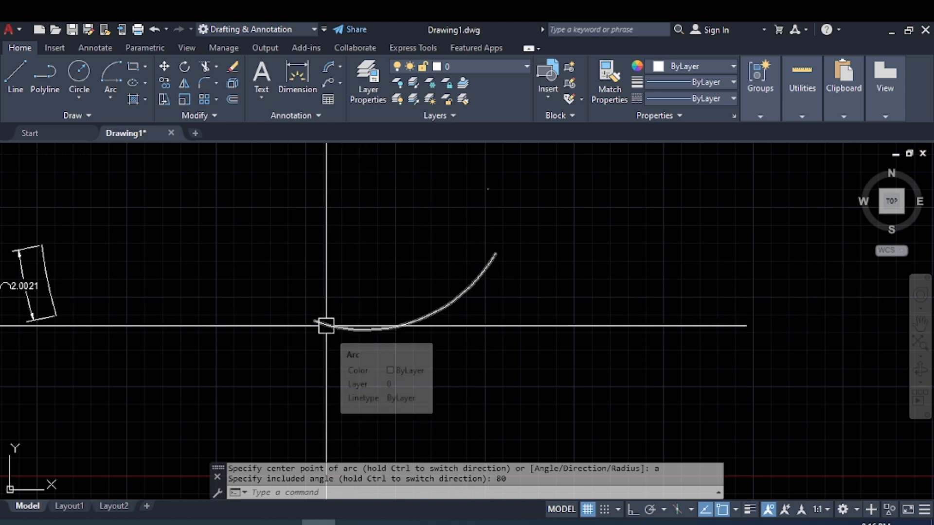
pyautogui.scroll(-3, 336, 338)
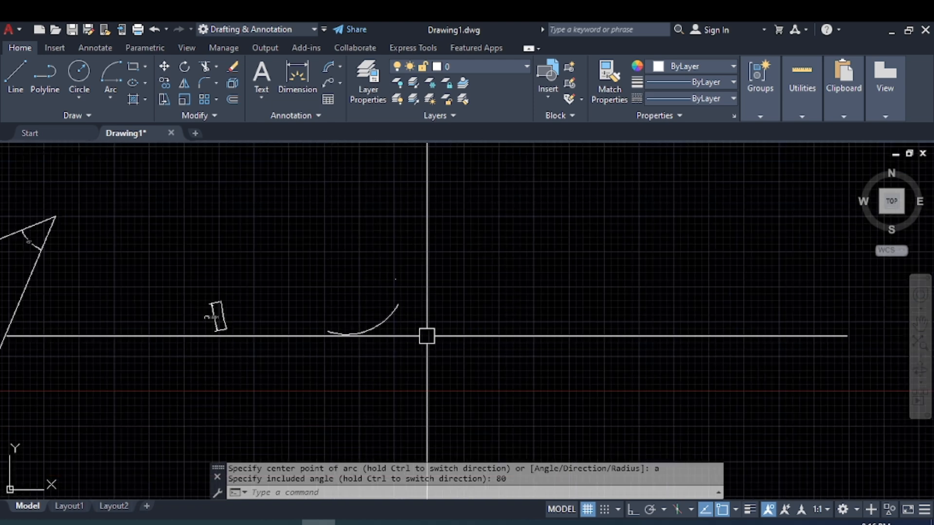
pyautogui.scroll(2, 427, 335)
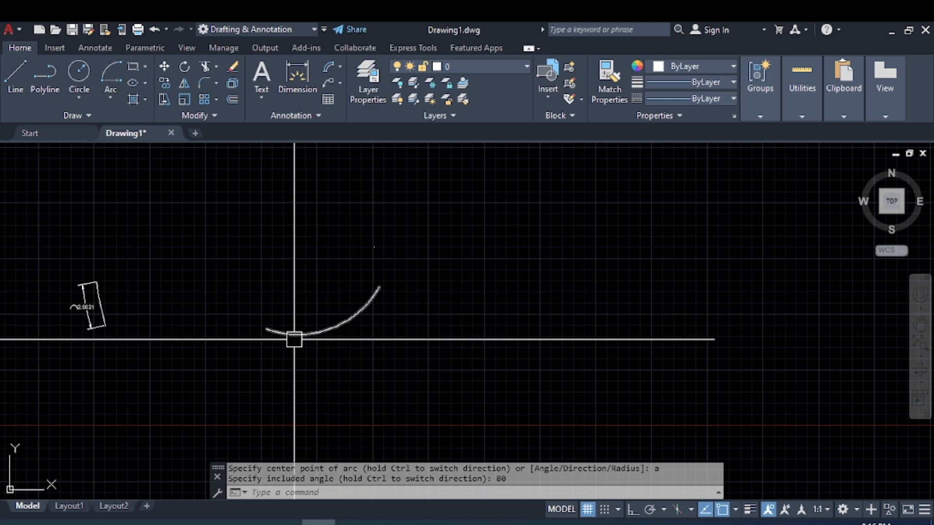
pyautogui.scroll(-1, 271, 384)
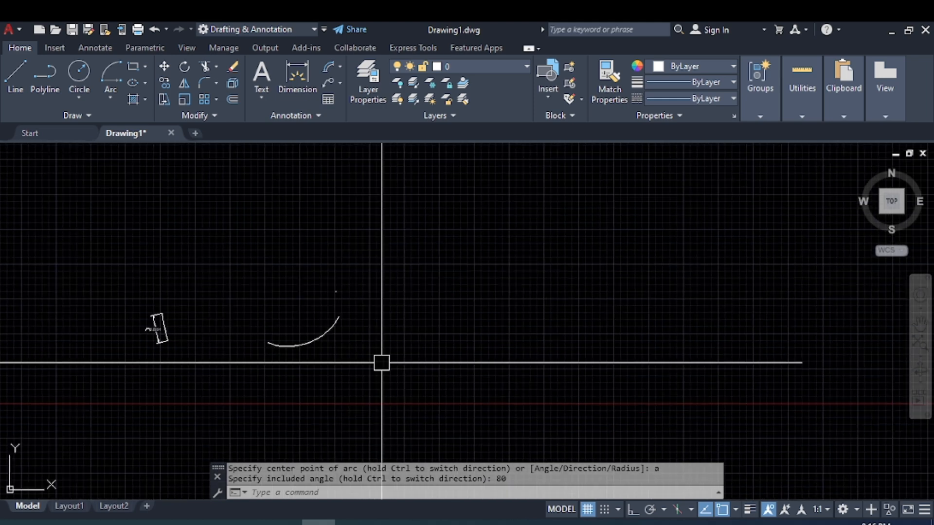
pyautogui.write('a')
pyautogui.press('space')
pyautogui.click(404, 346)
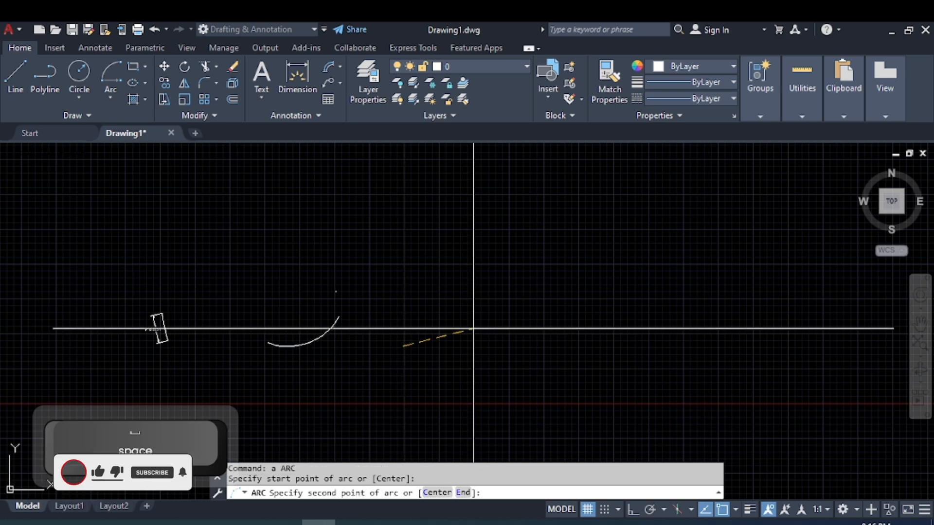
pyautogui.write('e')
pyautogui.press('space')
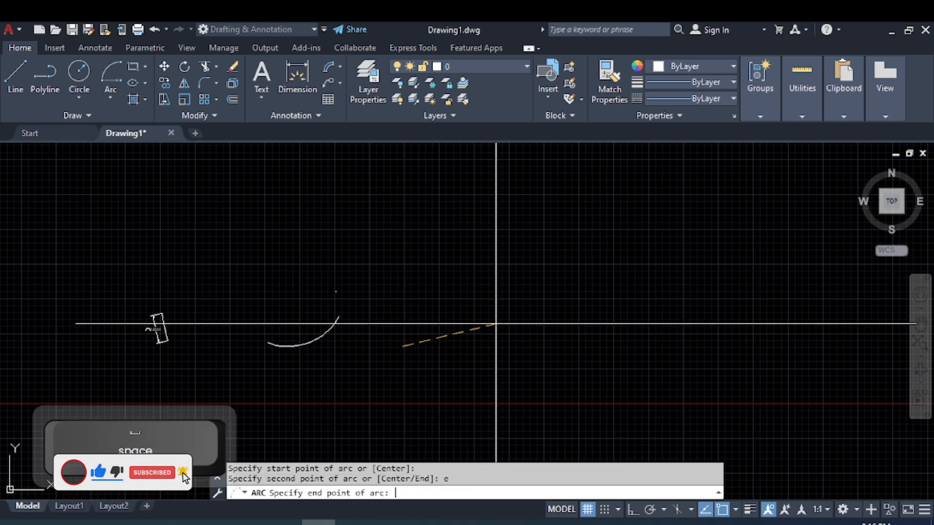
pyautogui.click(504, 277)
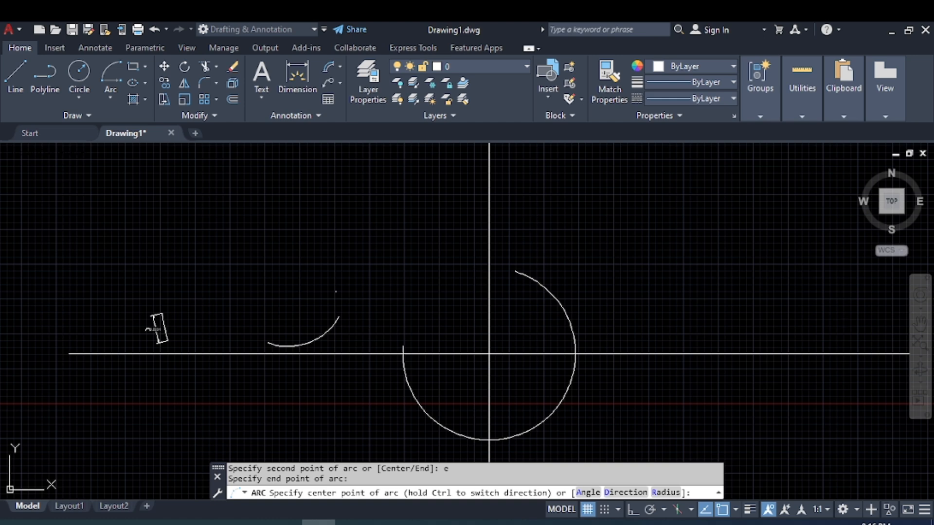
pyautogui.write('d')
pyautogui.press('space')
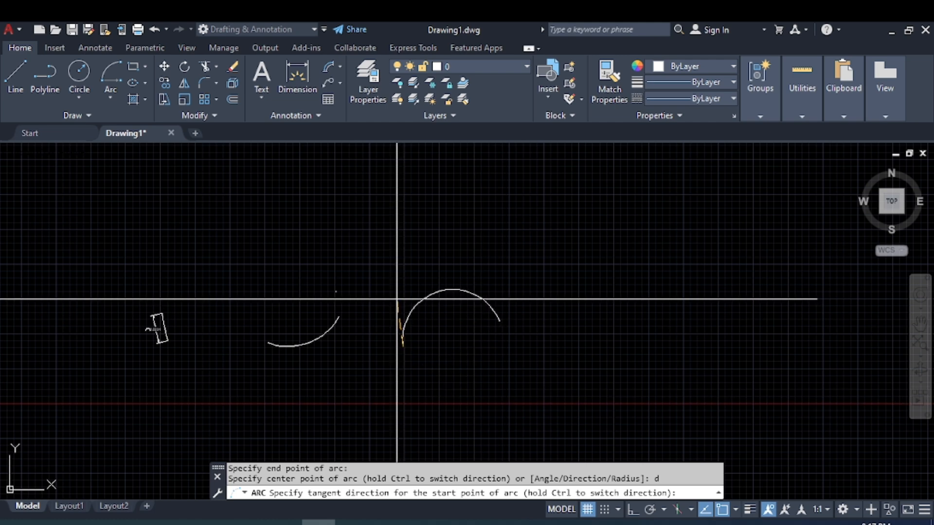
pyautogui.click(398, 311)
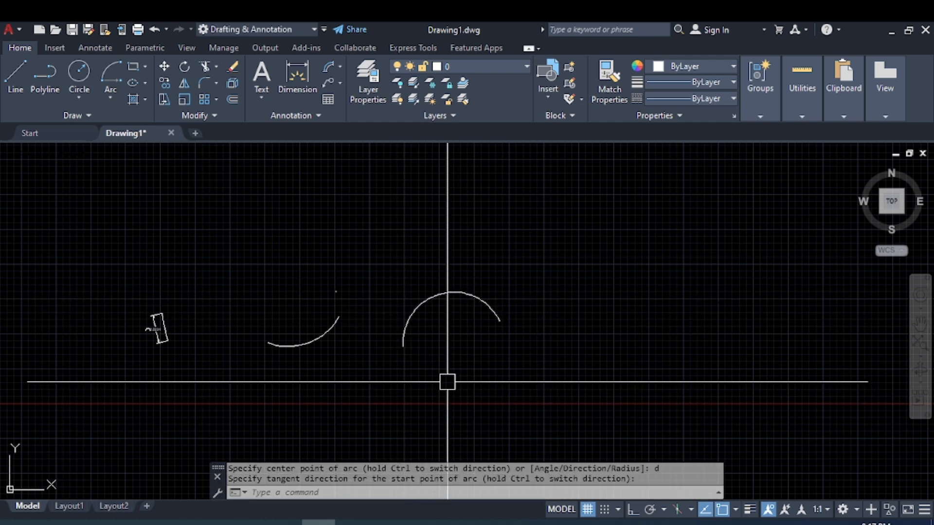
# Draw an arc to the right of the domed arc from a start point and an end point above it, with a radius of 5.
pyautogui.scroll(-2, 516, 375)
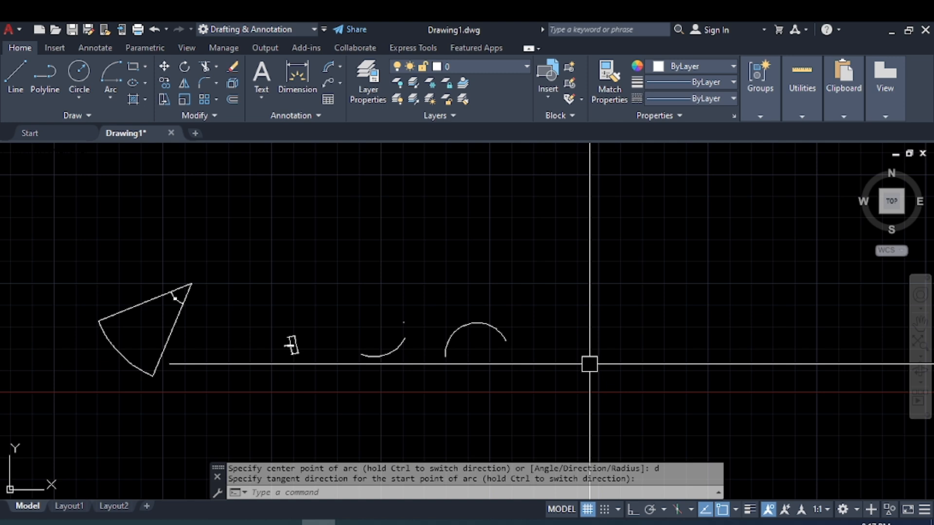
pyautogui.press('space')
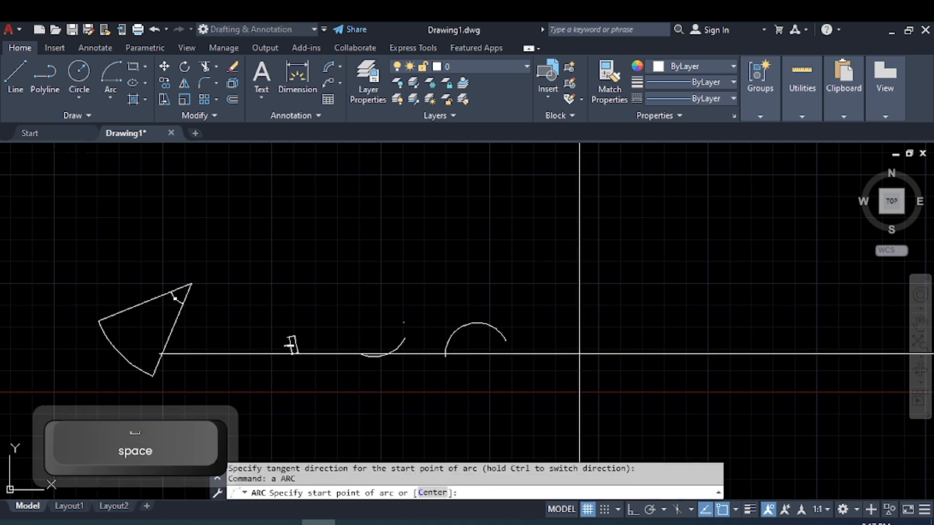
pyautogui.click(579, 354)
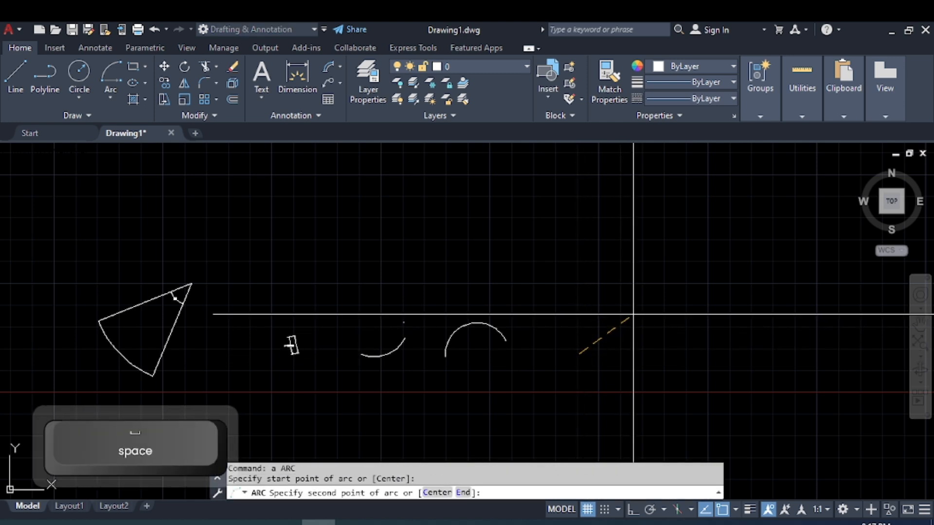
pyautogui.write('e')
pyautogui.press('space')
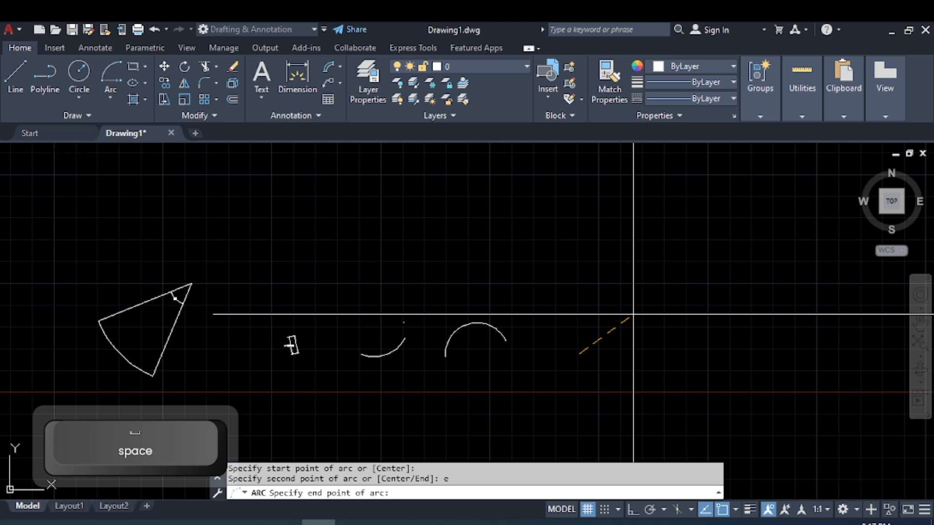
pyautogui.click(604, 319)
pyautogui.write('r')
pyautogui.press('space')
pyautogui.write('5')
pyautogui.press('Return')
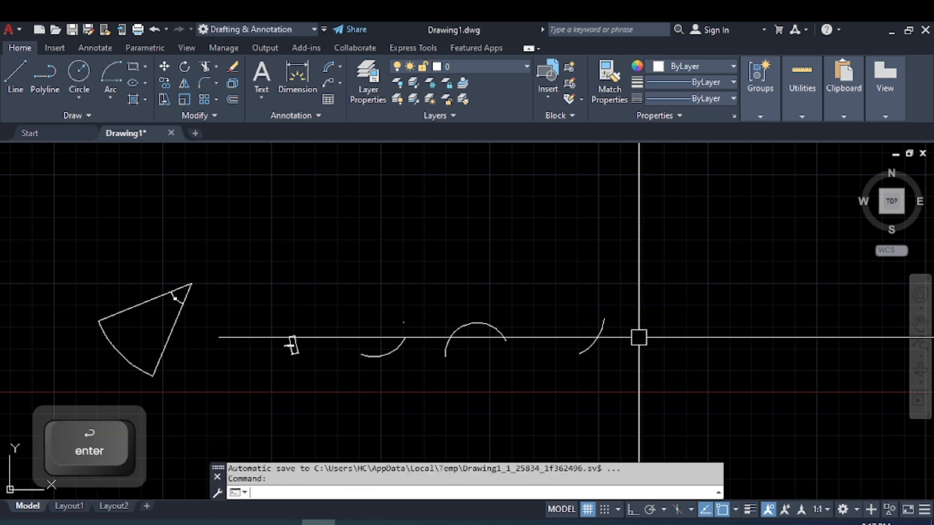
pyautogui.scroll(5, 603, 341)
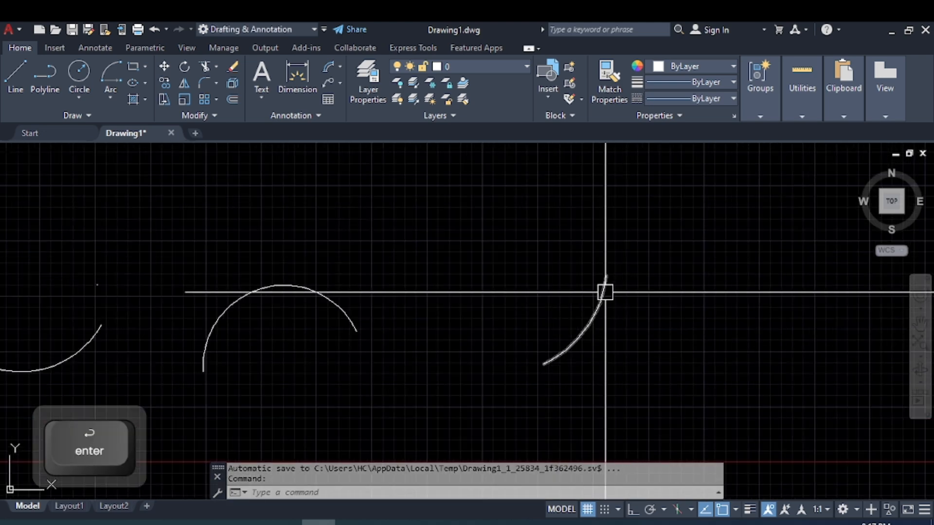
pyautogui.scroll(-5, 292, 307)
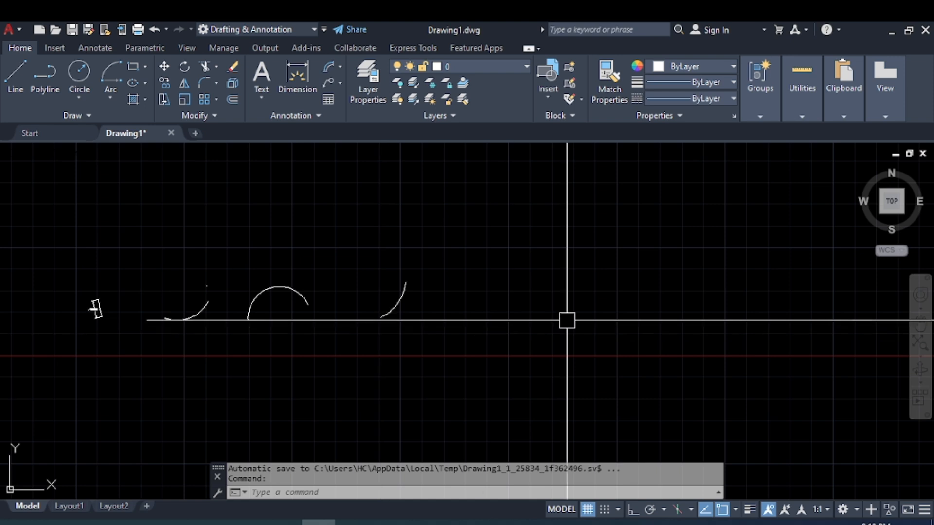
pyautogui.write('a')
pyautogui.press('space')
pyautogui.click(475, 355)
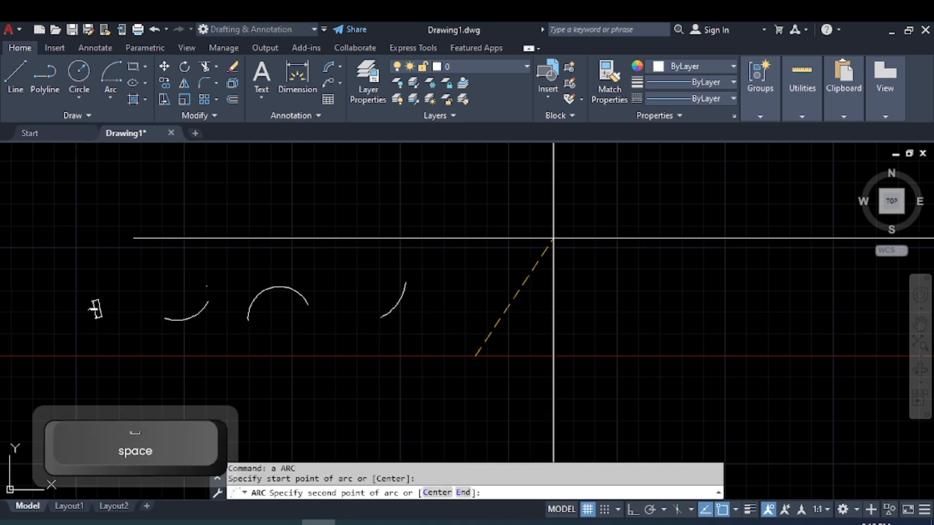
pyautogui.write('c')
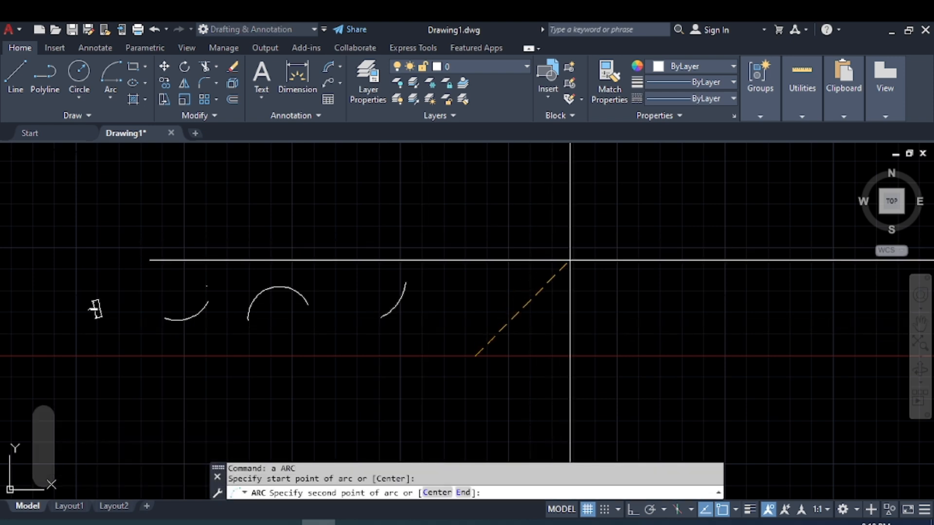
pyautogui.press('space')
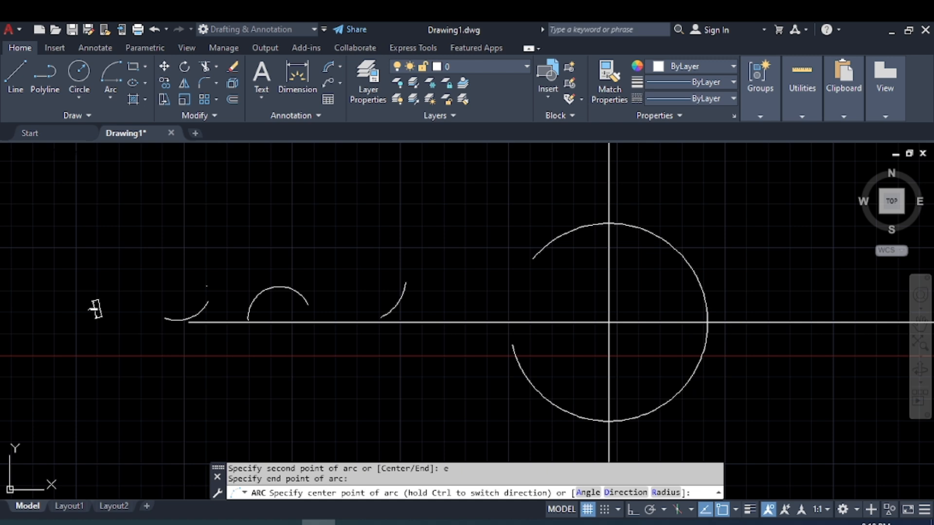
pyautogui.press('Escape')
# Draw a wide domed 3-point arc to the right of the radius arc, rising through its second point and ending above the start level.
pyautogui.moveTo(215, 351)
pyautogui.mouseDown(button='middle')
pyautogui.moveTo(379, 363)
pyautogui.moveTo(445, 356)
pyautogui.mouseUp(button='middle')
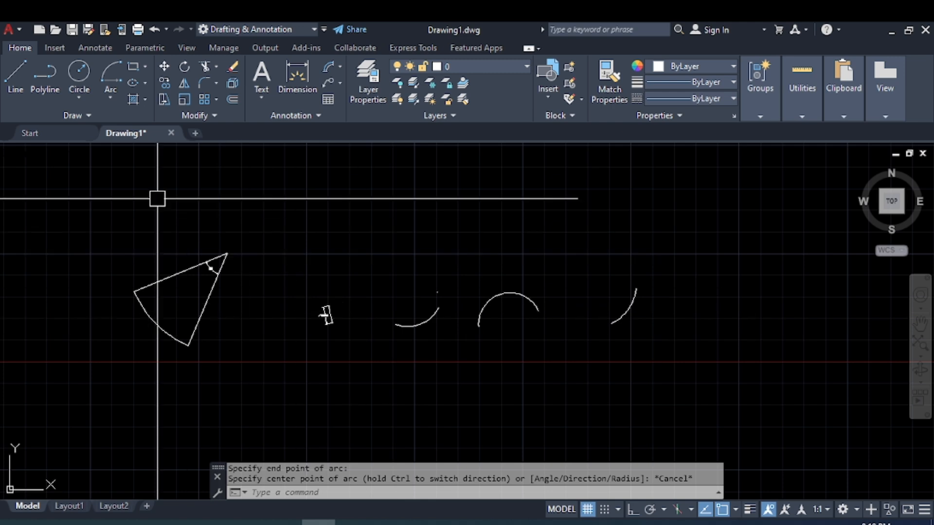
pyautogui.click(110, 101)
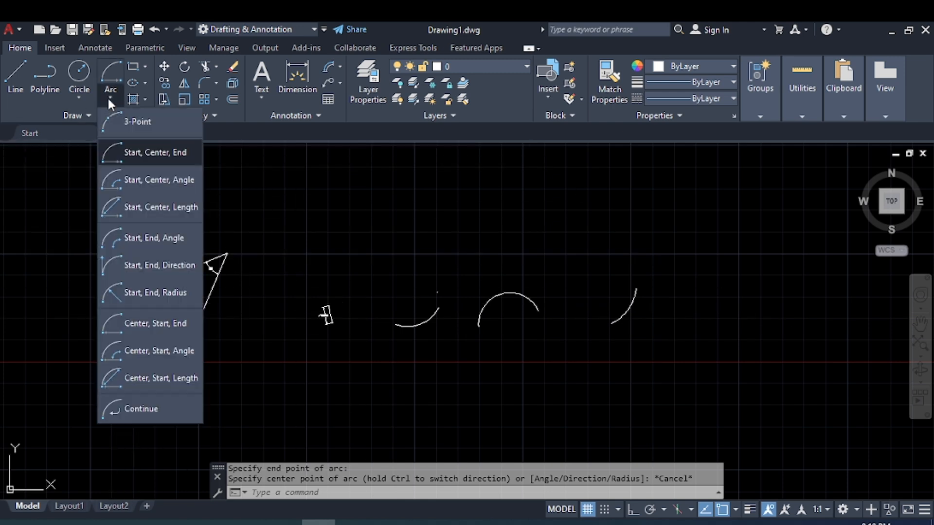
pyautogui.click(127, 132)
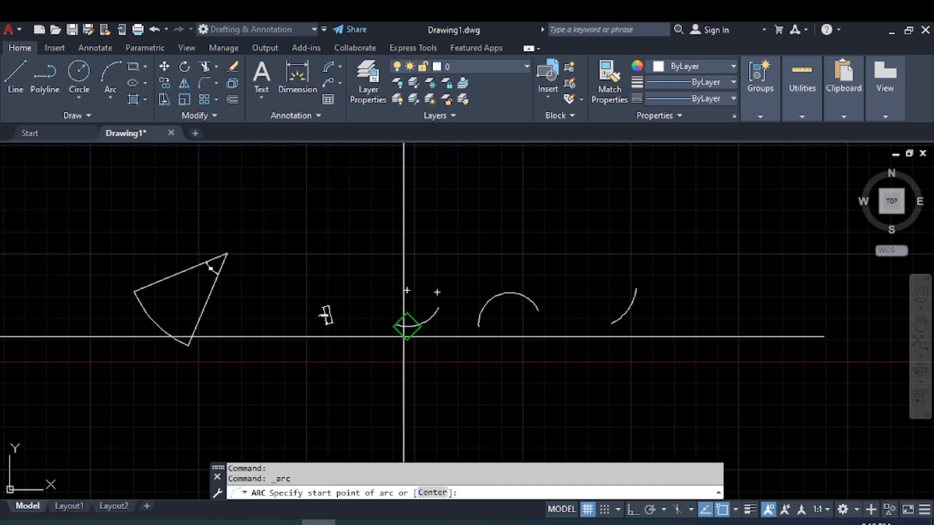
pyautogui.scroll(-2, 427, 352)
pyautogui.moveTo(428, 352); pyautogui.dragTo(309, 352, button='middle')
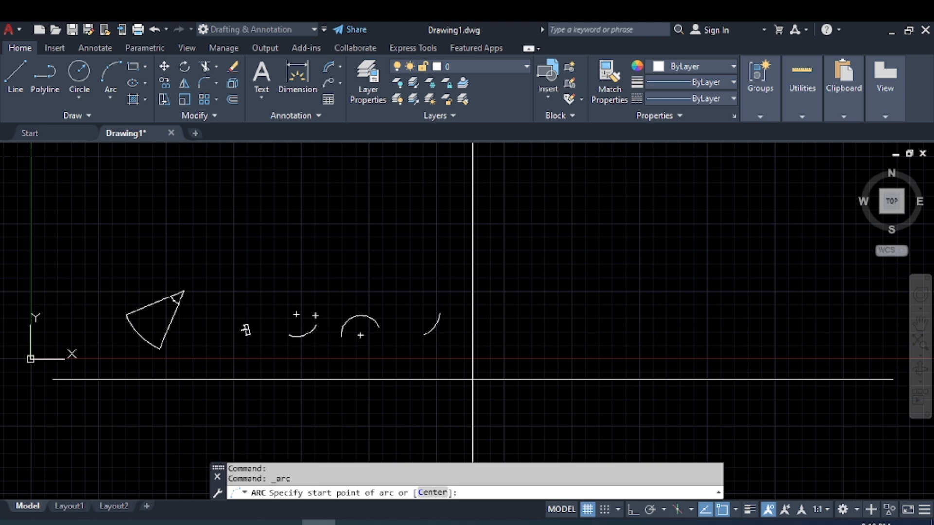
pyautogui.click(475, 348)
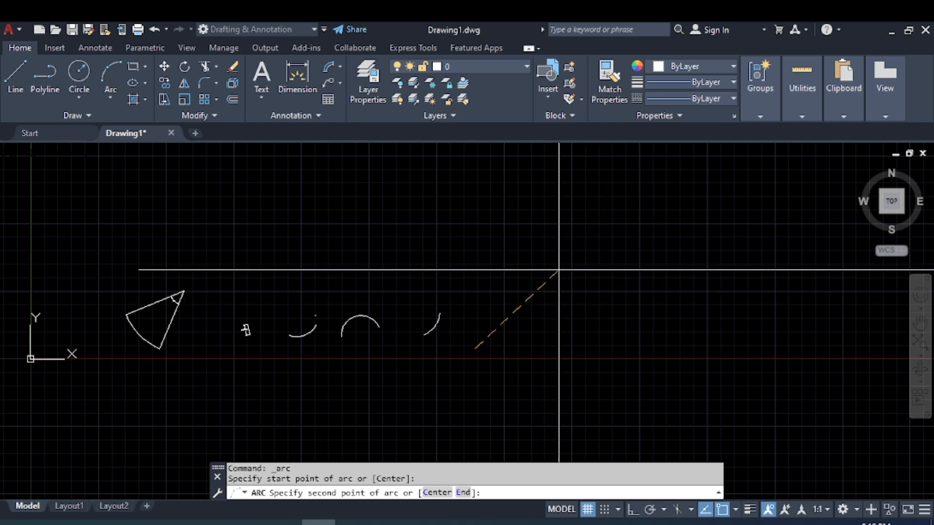
pyautogui.click(559, 270)
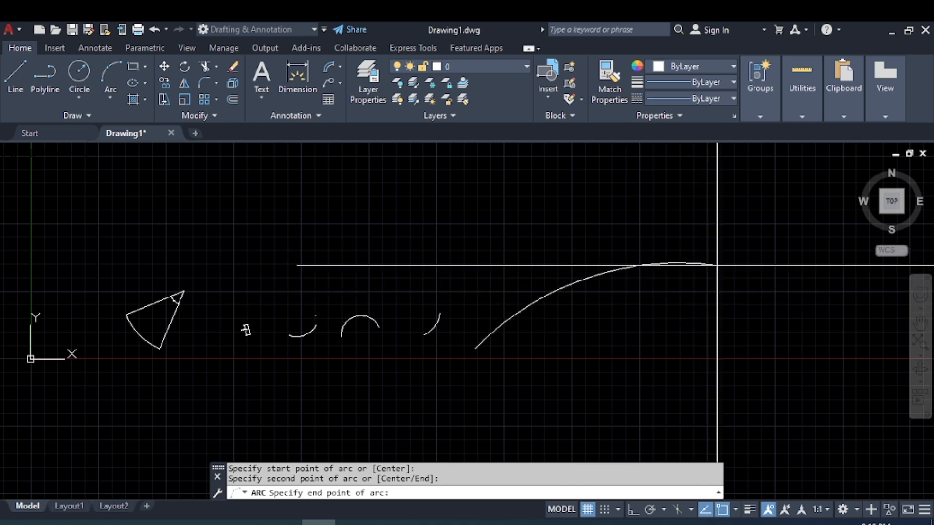
pyautogui.click(722, 307)
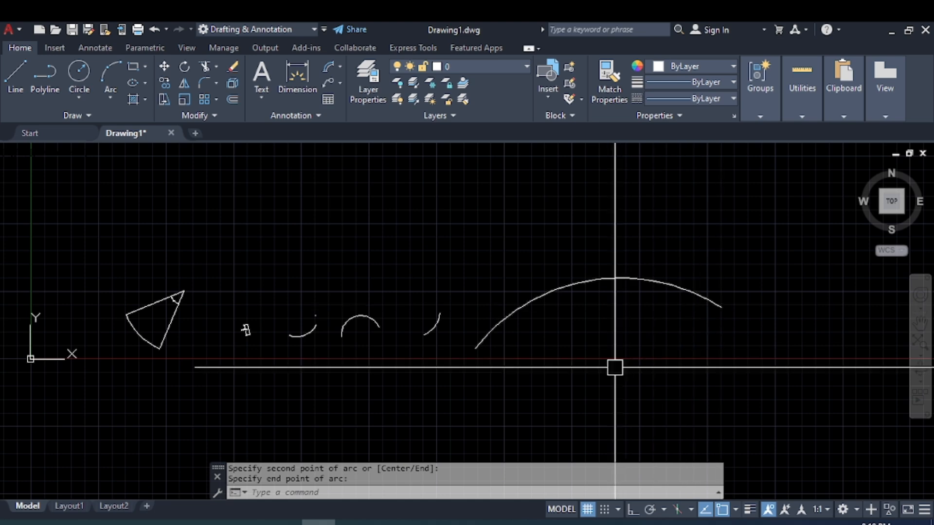
pyautogui.click(111, 98)
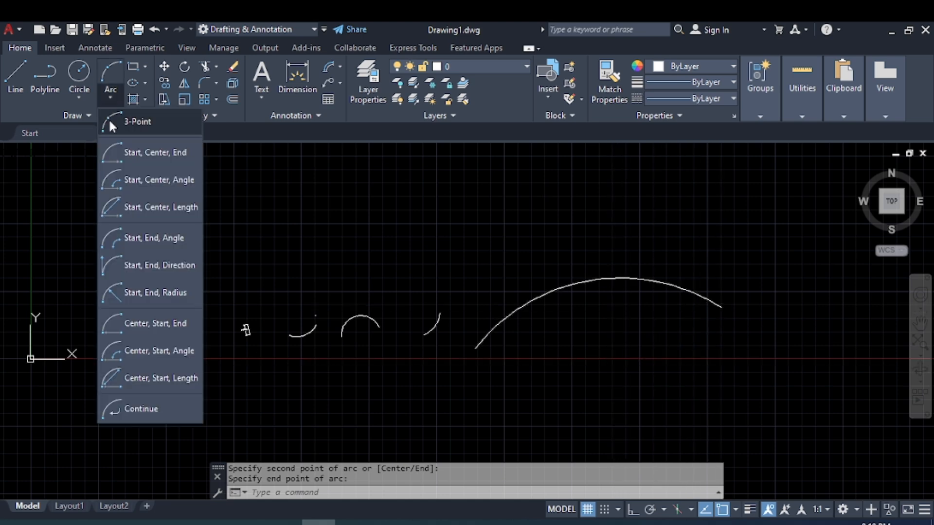
pyautogui.click(166, 165)
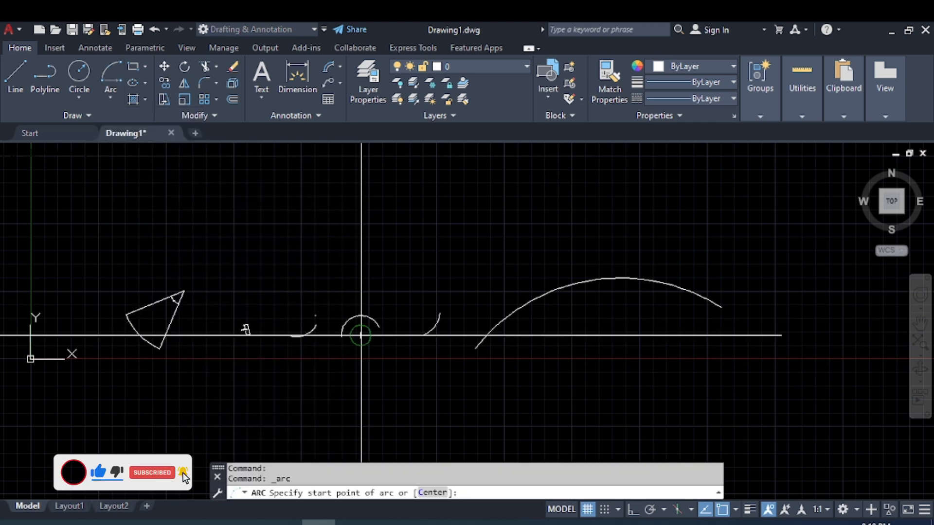
pyautogui.click(336, 258)
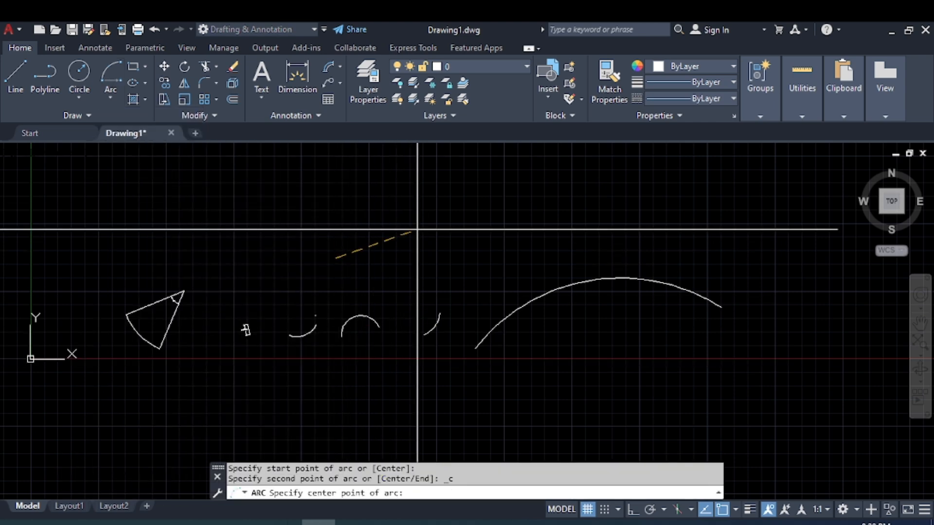
pyautogui.click(456, 218)
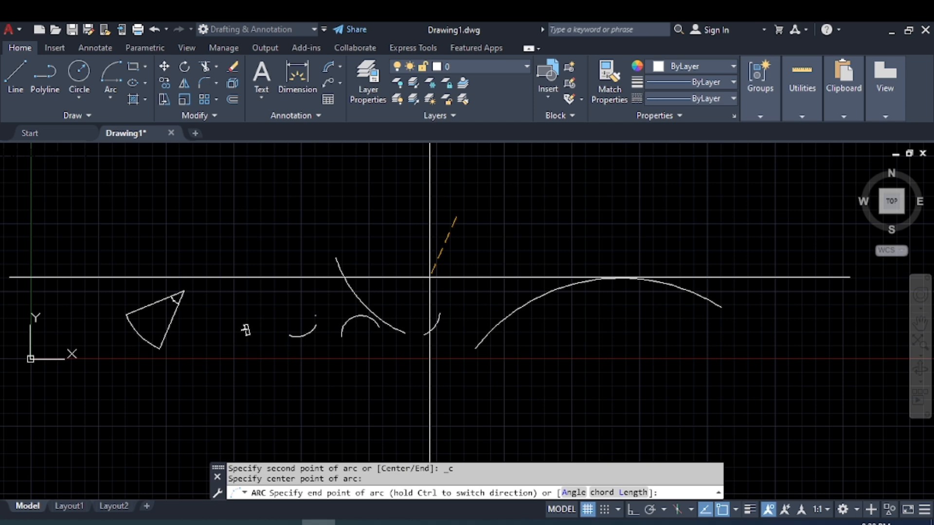
# Continue the wide domed arc from its right end with a small tangent arc hooking down and back under the dome.
pyautogui.click(110, 97)
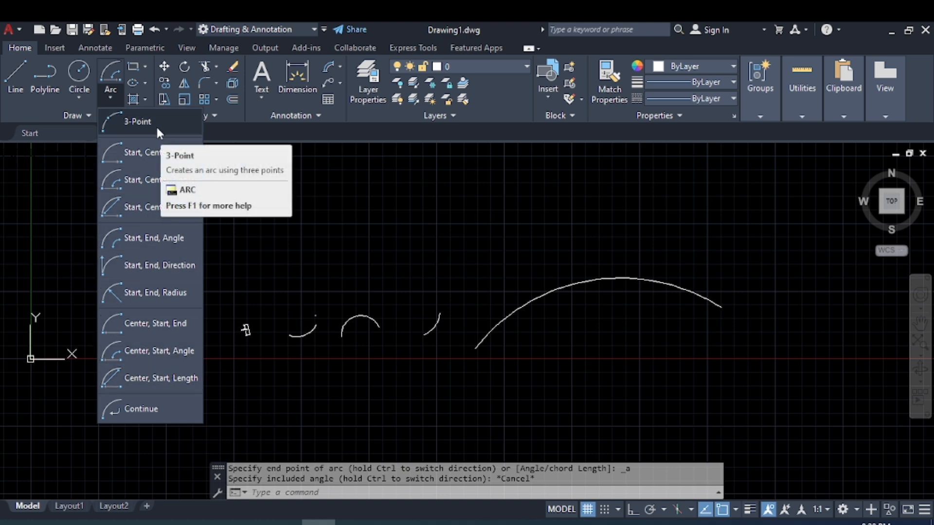
pyautogui.click(161, 408)
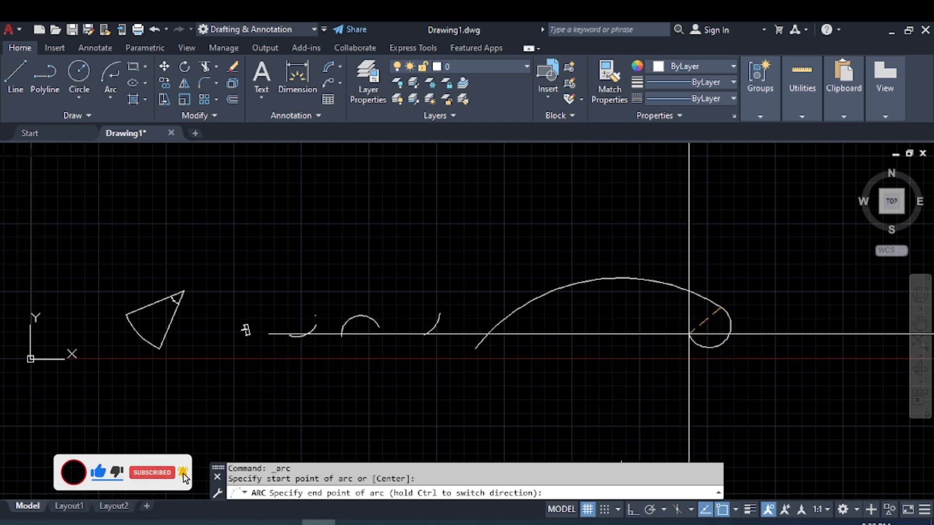
pyautogui.click(688, 332)
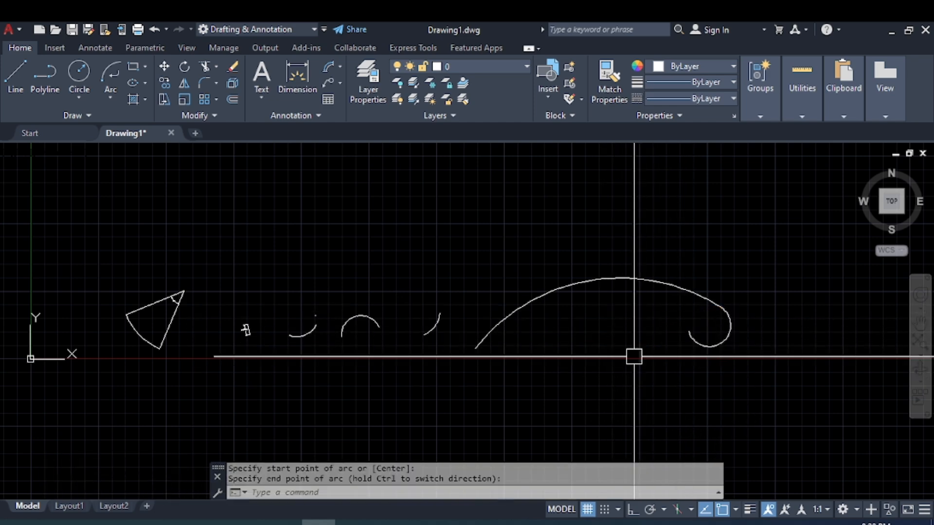
# Continue the hook with a small tangent arc that curls over and ends slightly below and left of the hook's end.
pyautogui.click(112, 97)
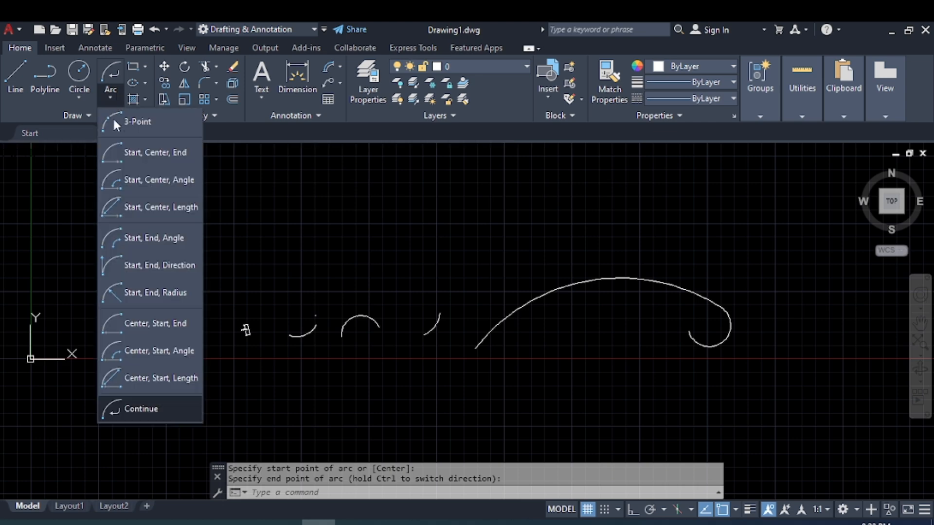
pyautogui.click(162, 409)
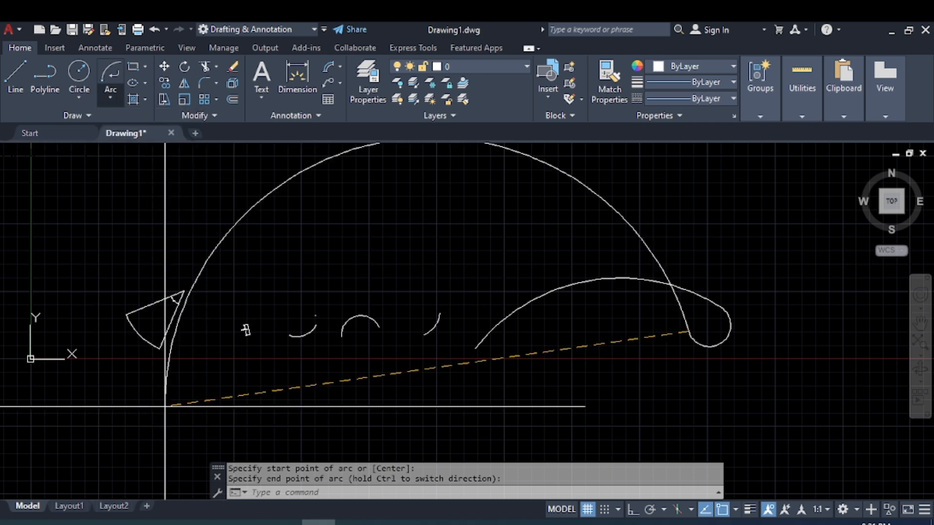
pyautogui.click(663, 348)
# Continue the curl with a larger tangent arc sweeping down below the X axis and back toward the left.
pyautogui.scroll(-1, 598, 378)
pyautogui.moveTo(599, 378); pyautogui.dragTo(509, 222, button='middle')
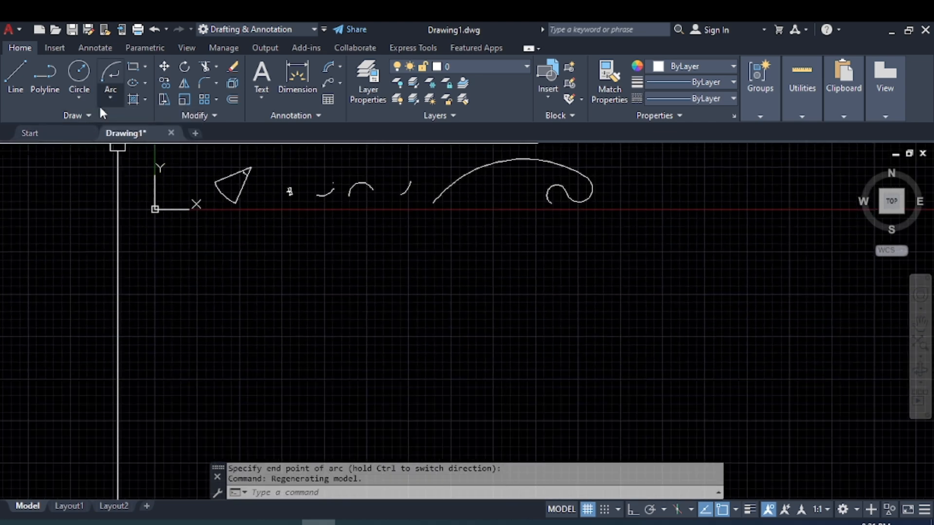
pyautogui.click(109, 96)
pyautogui.click(166, 413)
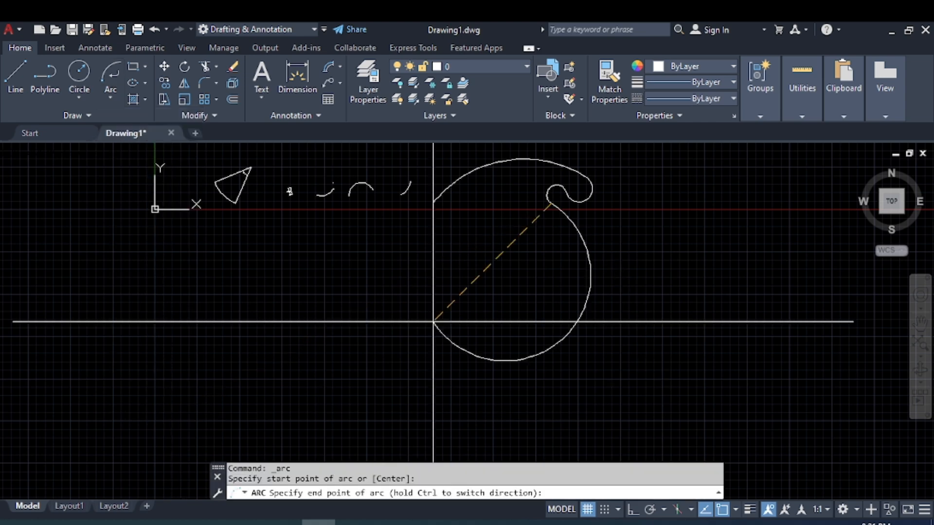
pyautogui.click(498, 257)
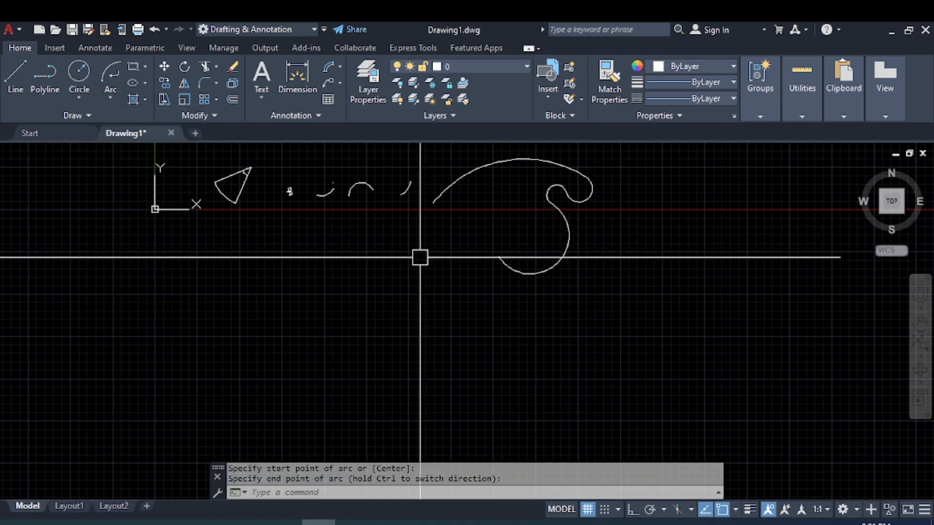
pyautogui.click(107, 108)
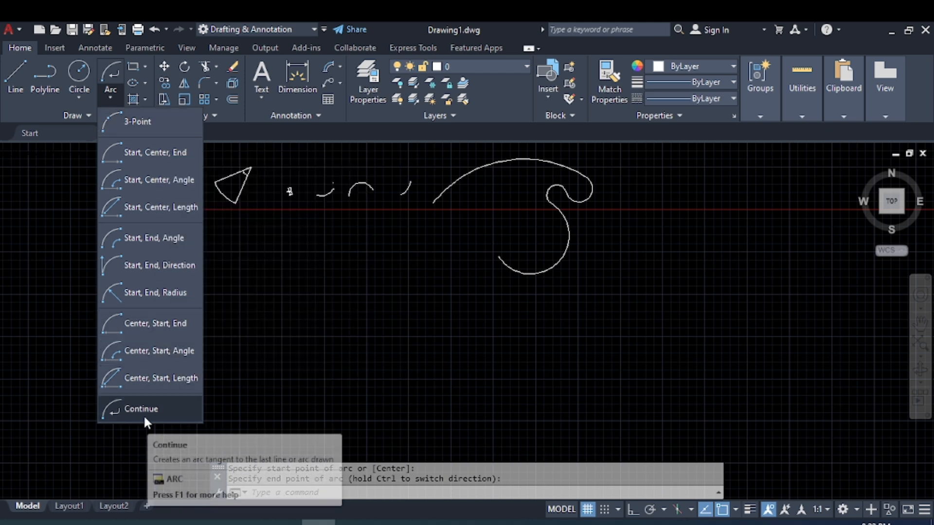
pyautogui.press('Escape')
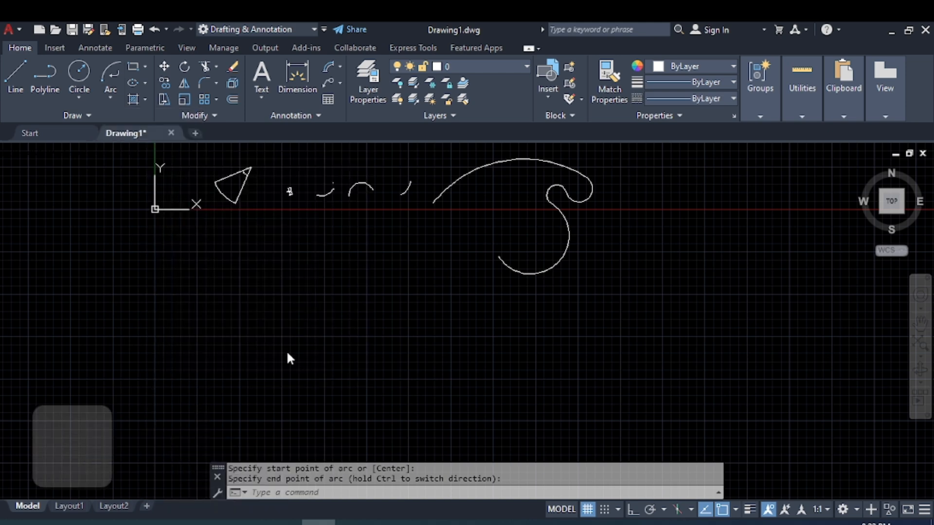